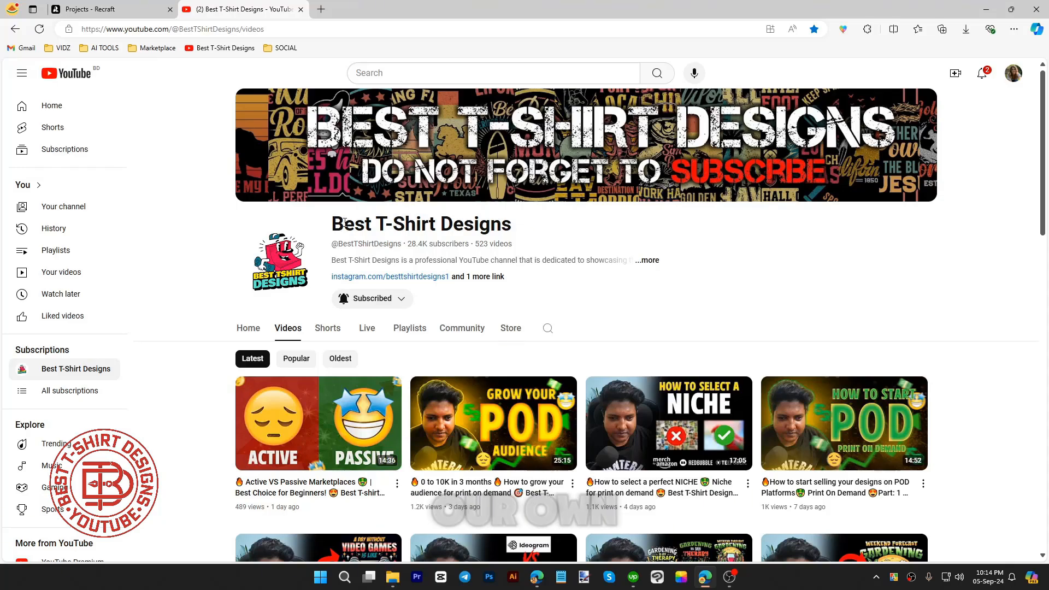
Switch to the Recraft page and sign in with a Google account, approving access for recraft.ai.
click(136, 7)
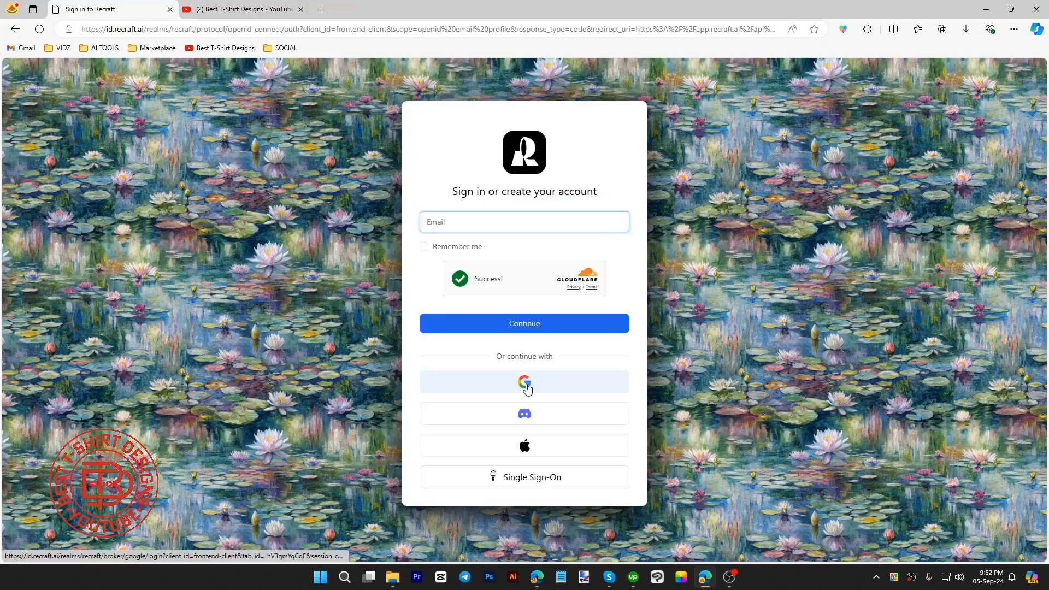
click(505, 382)
click(626, 293)
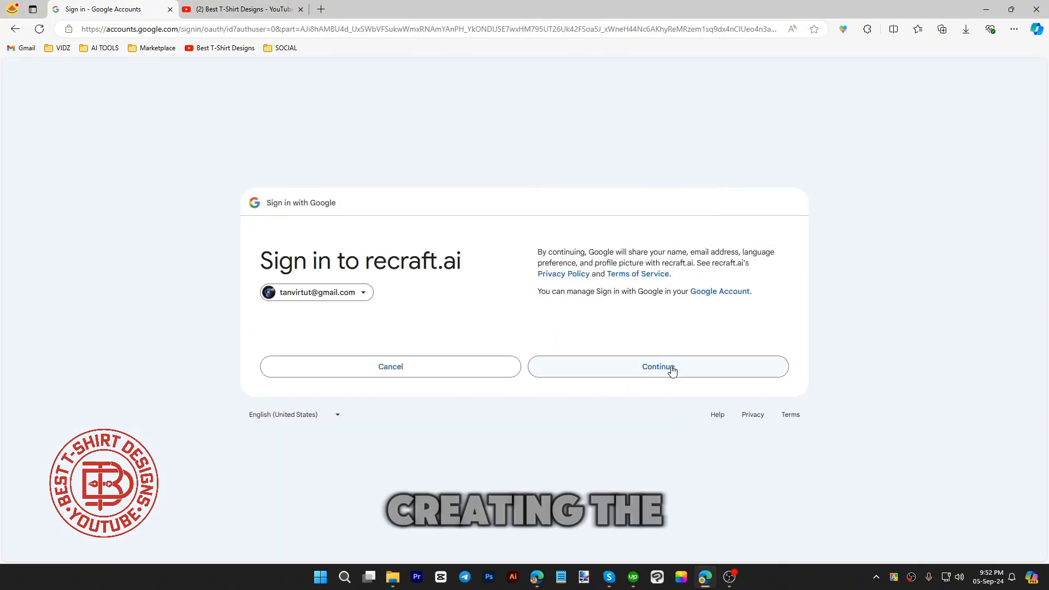
click(670, 367)
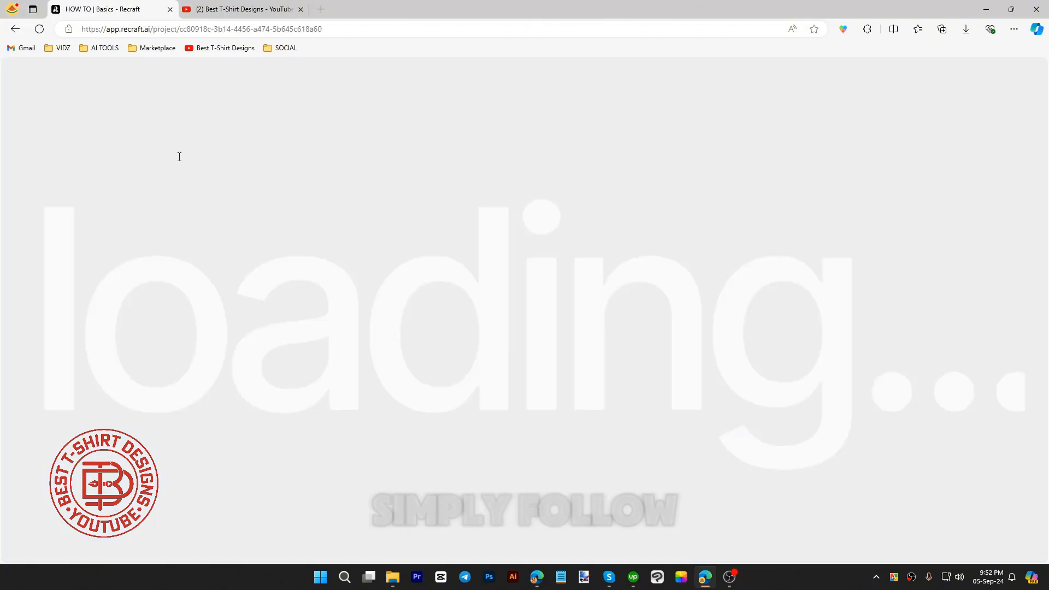
Complete the Recraft onboarding questionnaire, choosing Logo Design as a planned use and selecting a plan.
click(630, 262)
click(557, 220)
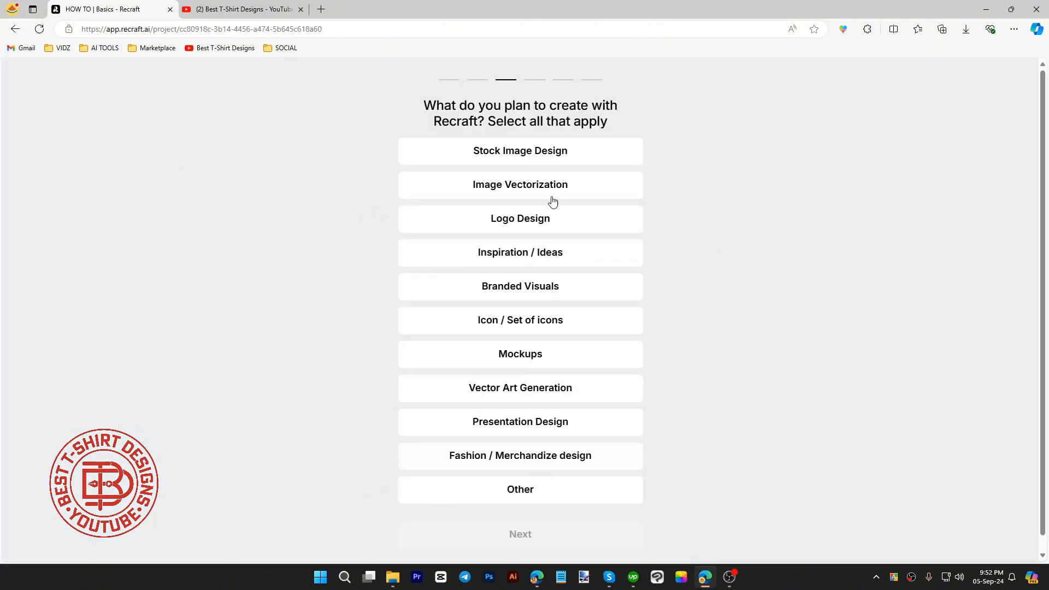
click(531, 219)
click(526, 534)
click(592, 278)
click(543, 396)
click(533, 458)
click(524, 498)
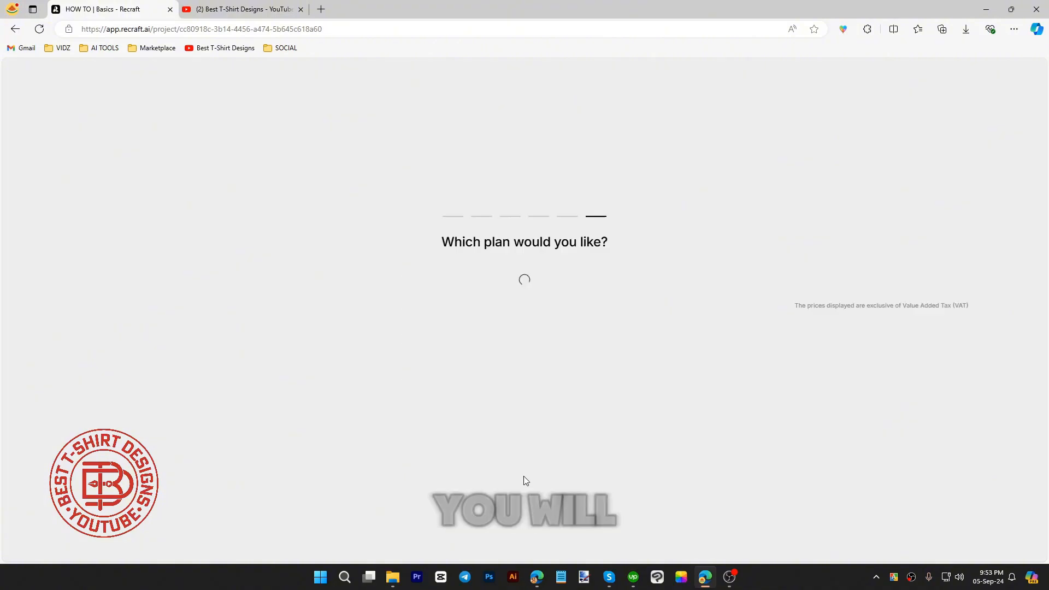
click(285, 316)
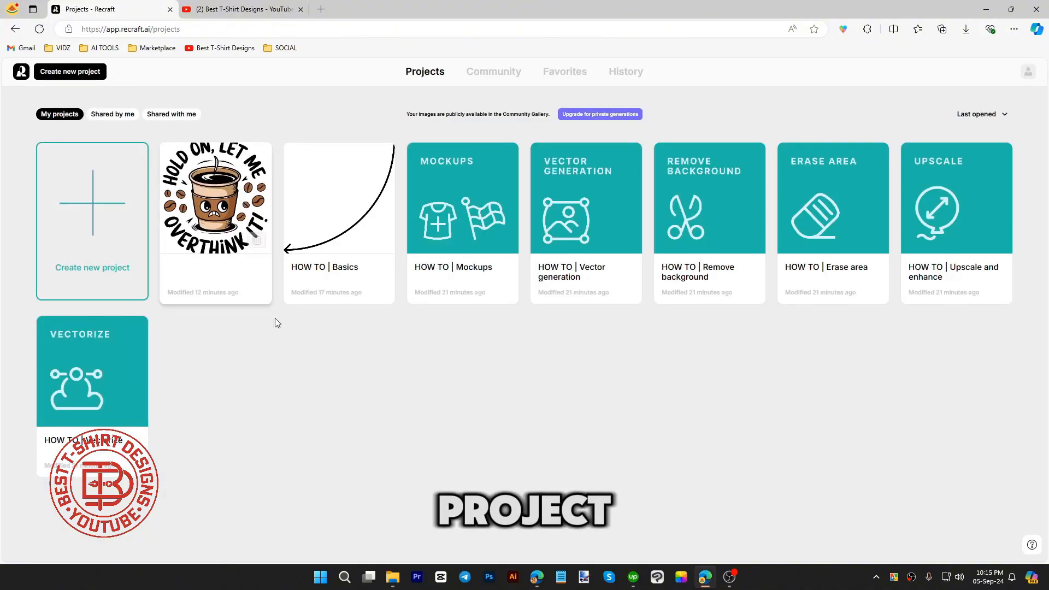
Create a new project and start a vector image in it.
click(113, 211)
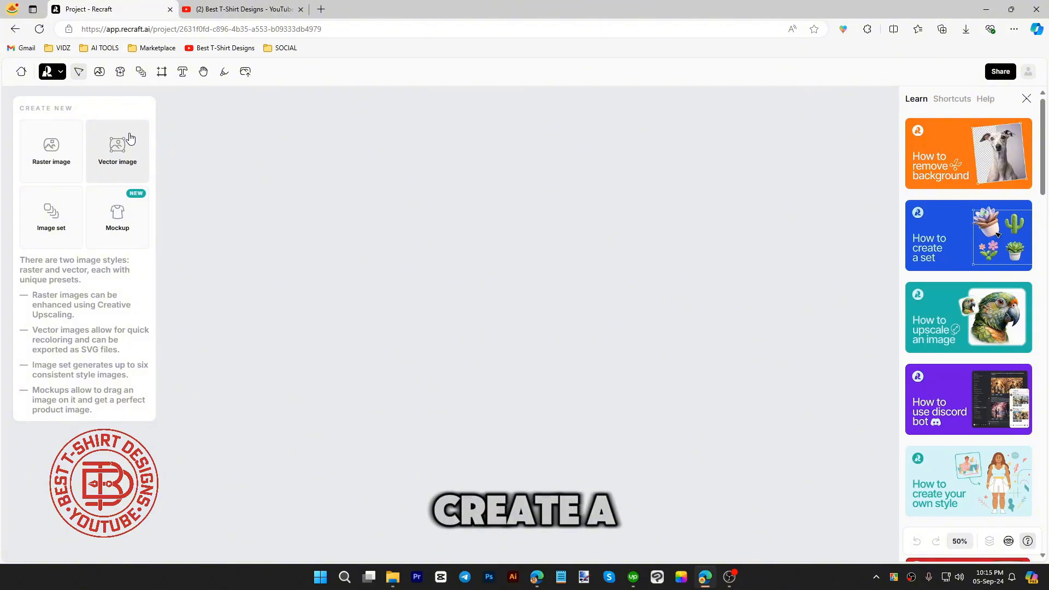
click(130, 139)
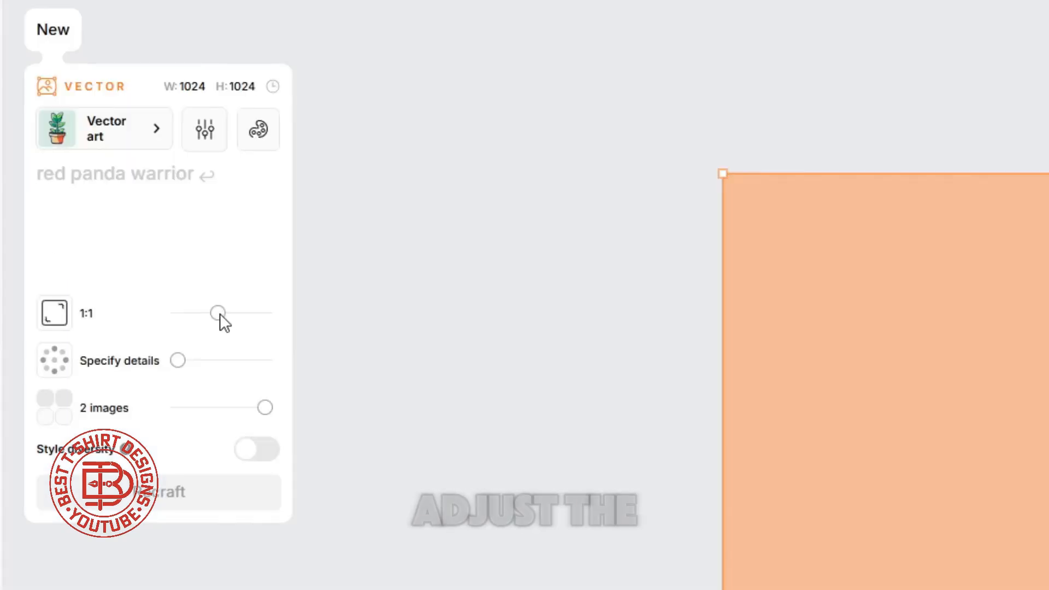
Generate one vector art image in 3:4 format with High detail from the prompt "plants in a clay pot, black lines".
drag(220, 313, 231, 314)
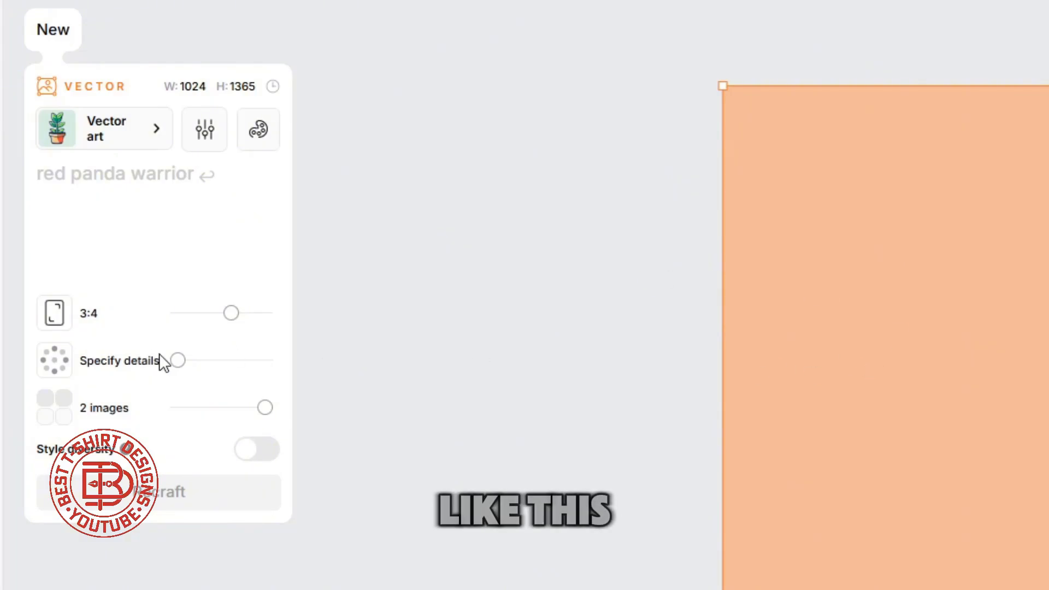
drag(179, 360, 241, 362)
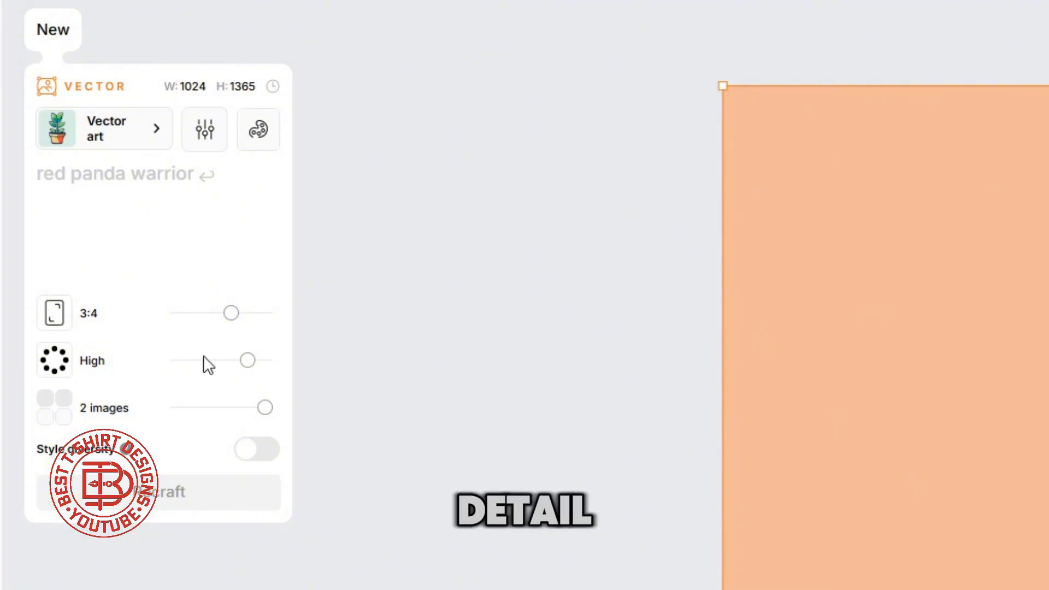
mouse_move(252, 360)
mouse_down()
mouse_move(300, 364)
mouse_move(243, 362)
mouse_up()
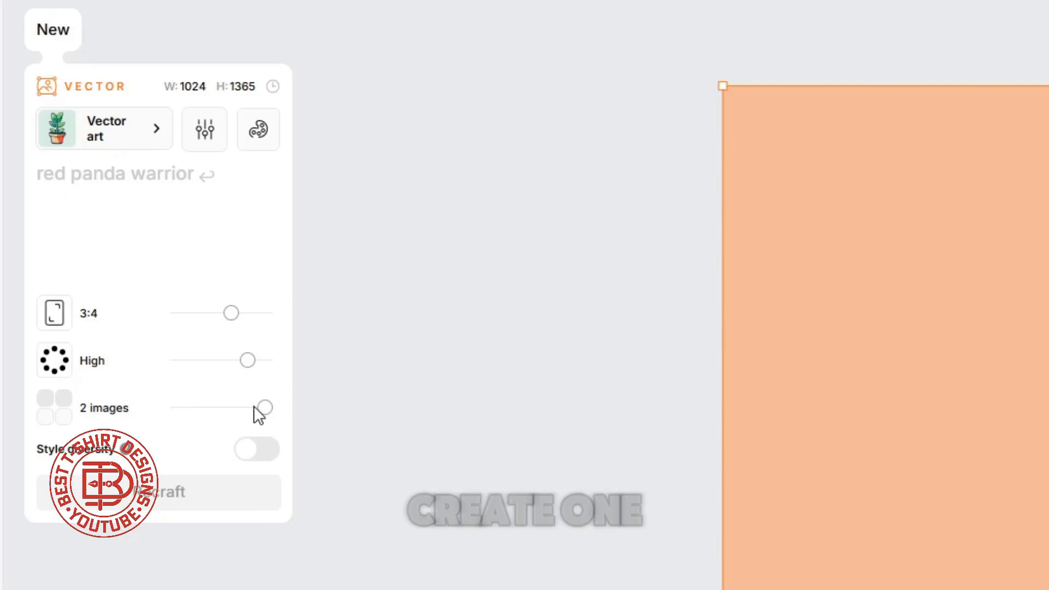
drag(253, 406, 191, 407)
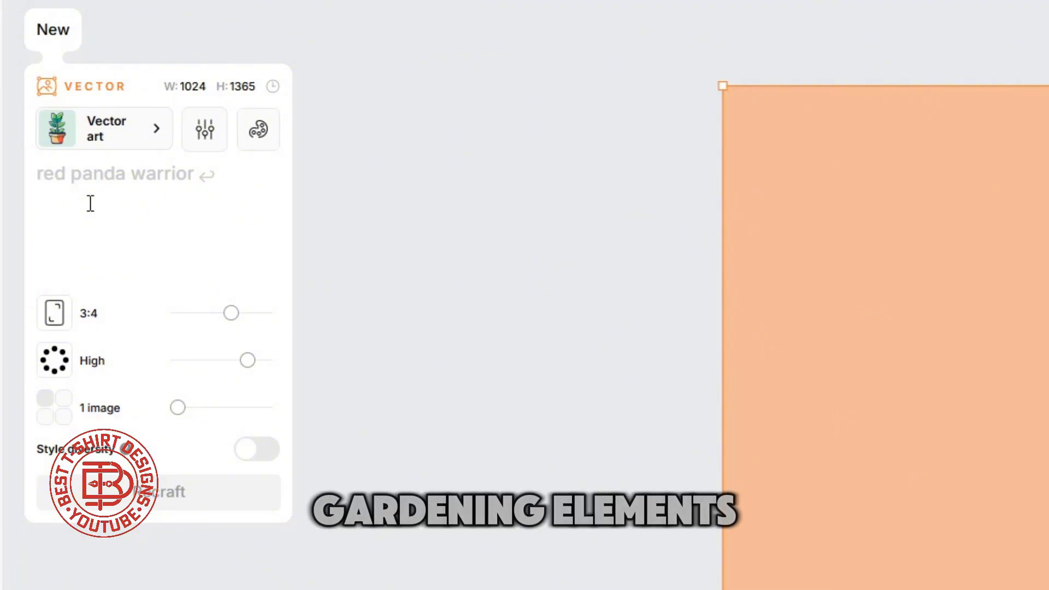
text(plant)
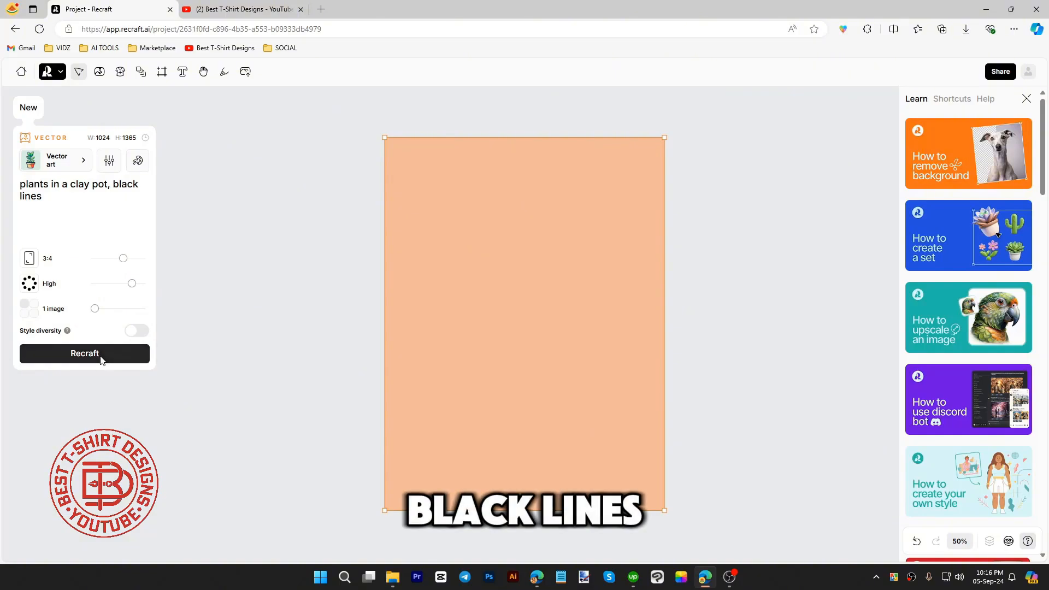
click(193, 498)
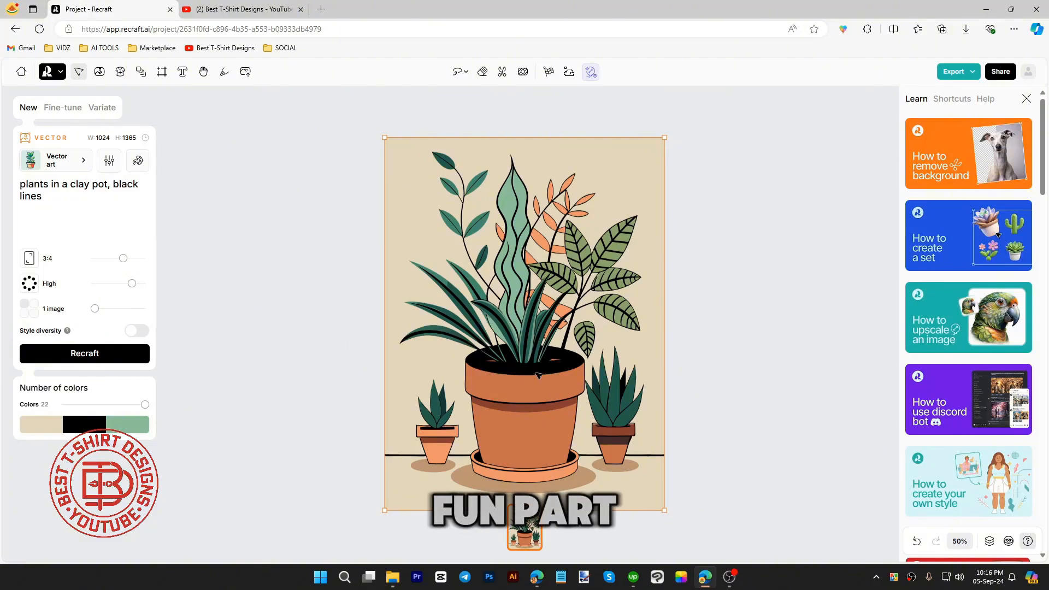
Examine the edges and line quality of the generated plant illustration up close and as a whole.
scroll(535, 278, up, 10)
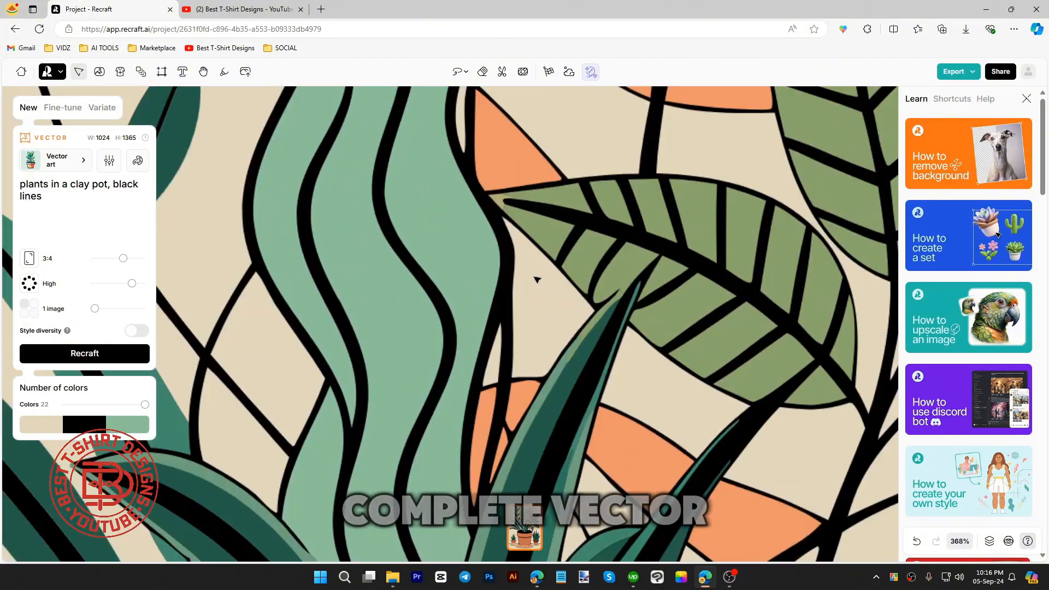
scroll(535, 278, down, 5)
scroll(535, 278, down, 5)
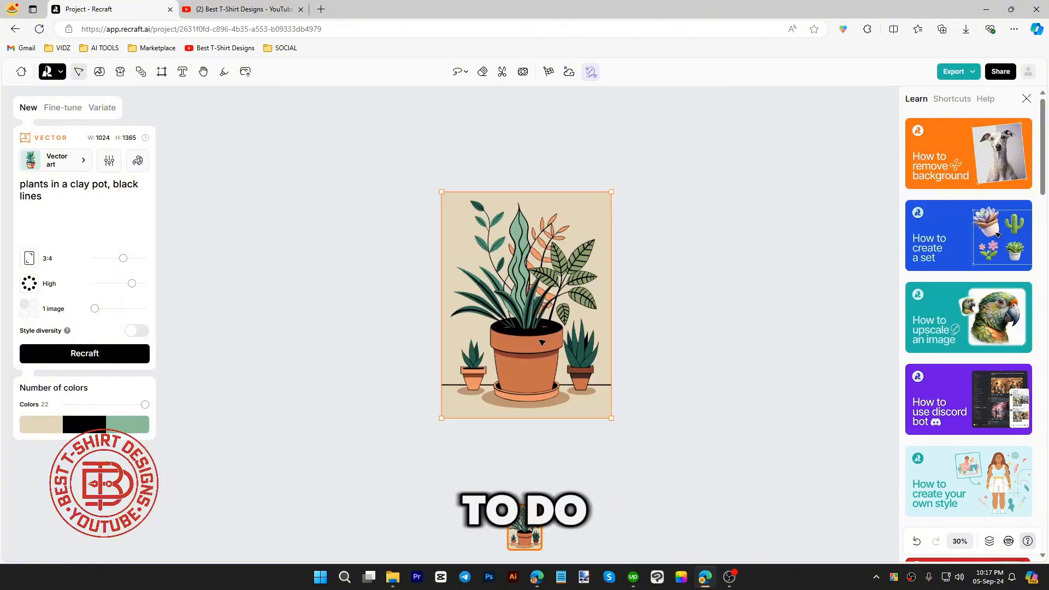
scroll(537, 306, up, 10)
scroll(535, 284, down, 4)
scroll(520, 220, up, 4)
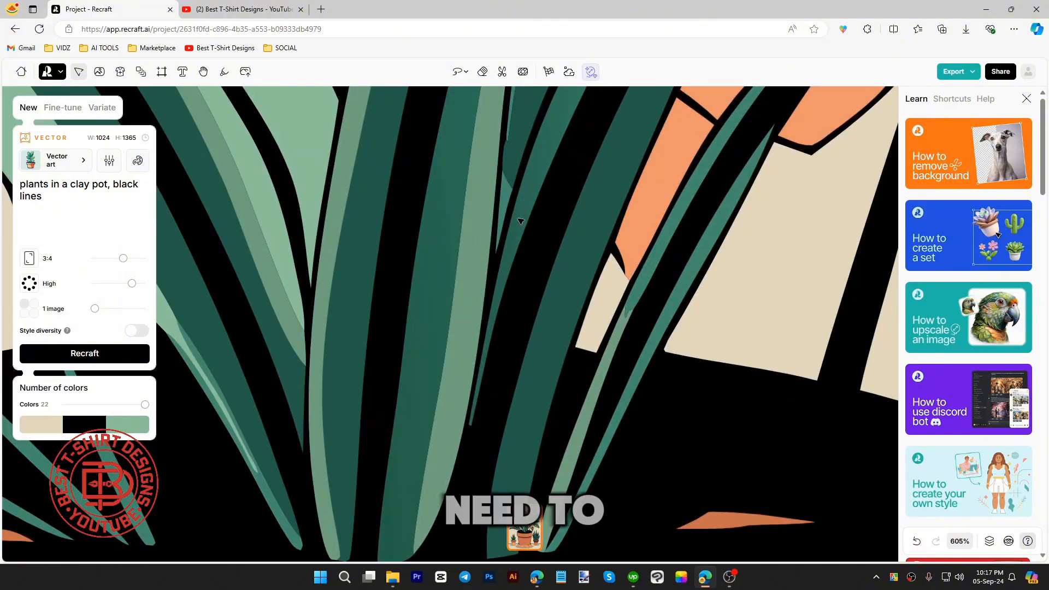
scroll(501, 244, down, 6)
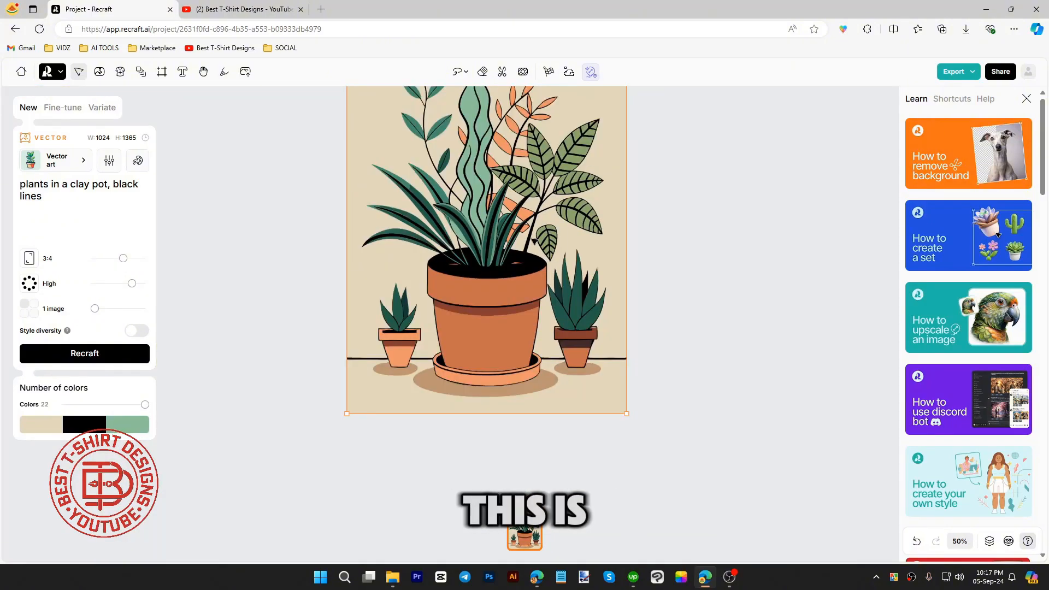
scroll(534, 241, up, 2)
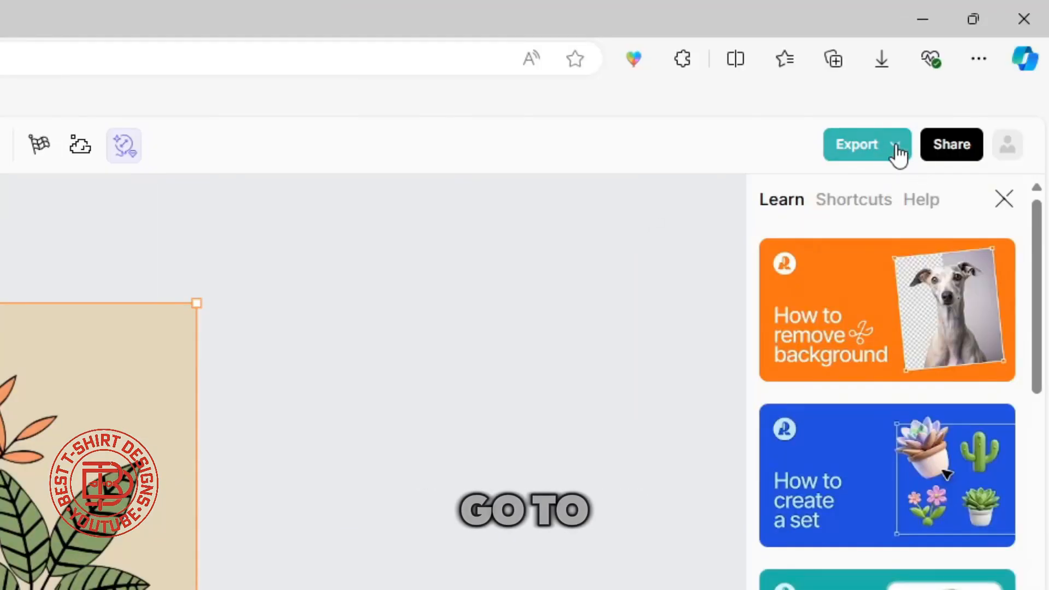
Export the plant illustration as an SVG file and open the downloaded plants-in-a-clay-pot--black-lines file in Inkscape.
click(972, 73)
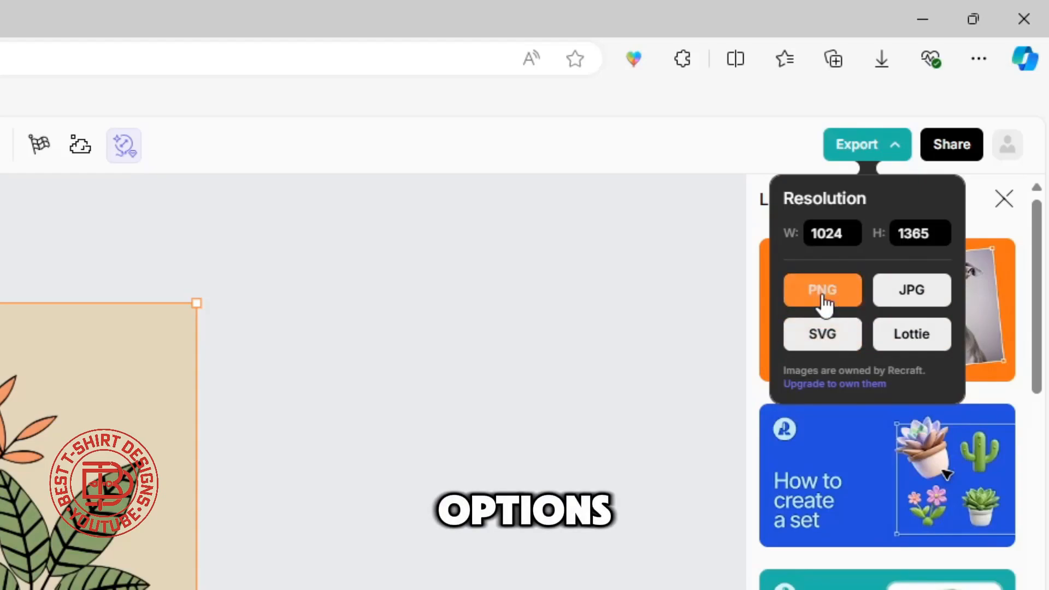
click(810, 335)
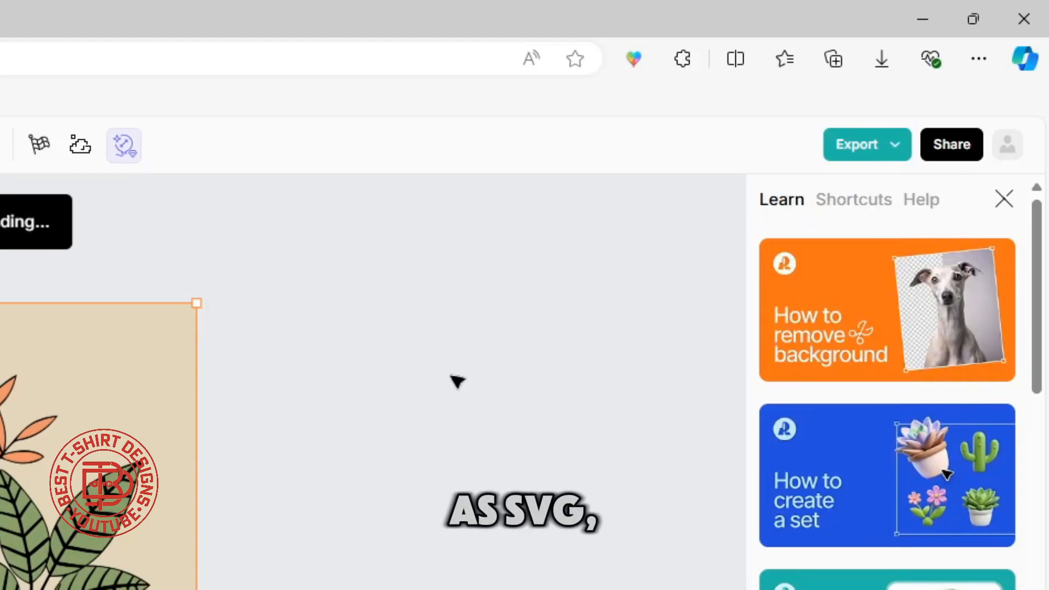
key(Return)
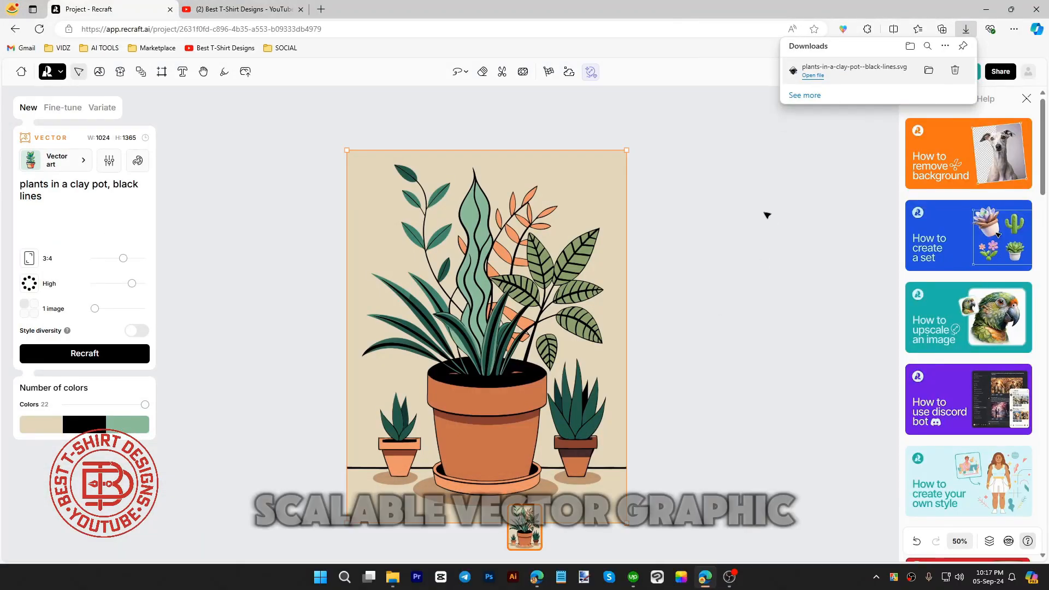
click(930, 70)
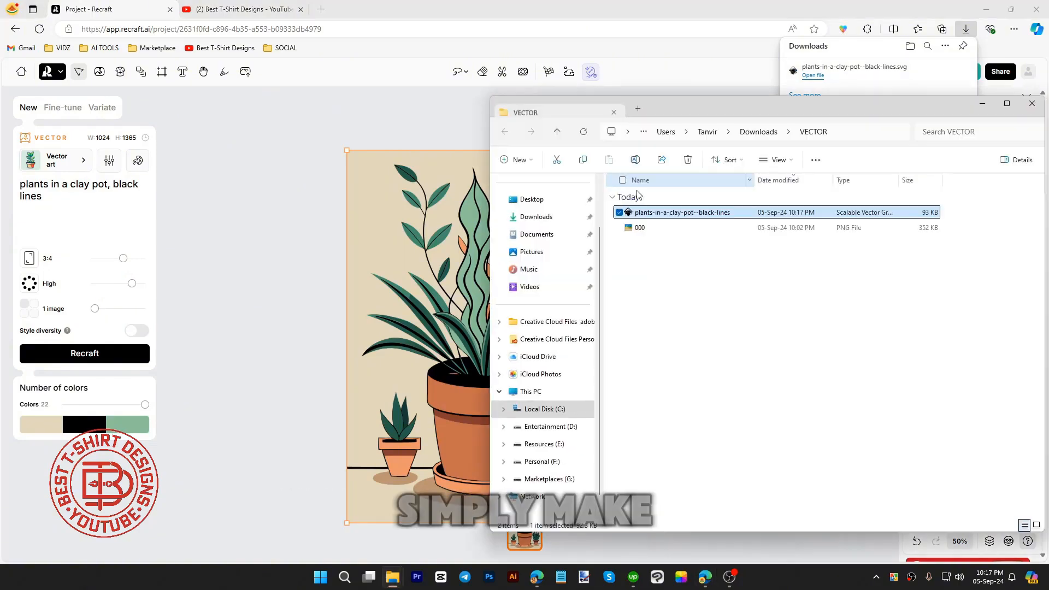
double_click(675, 213)
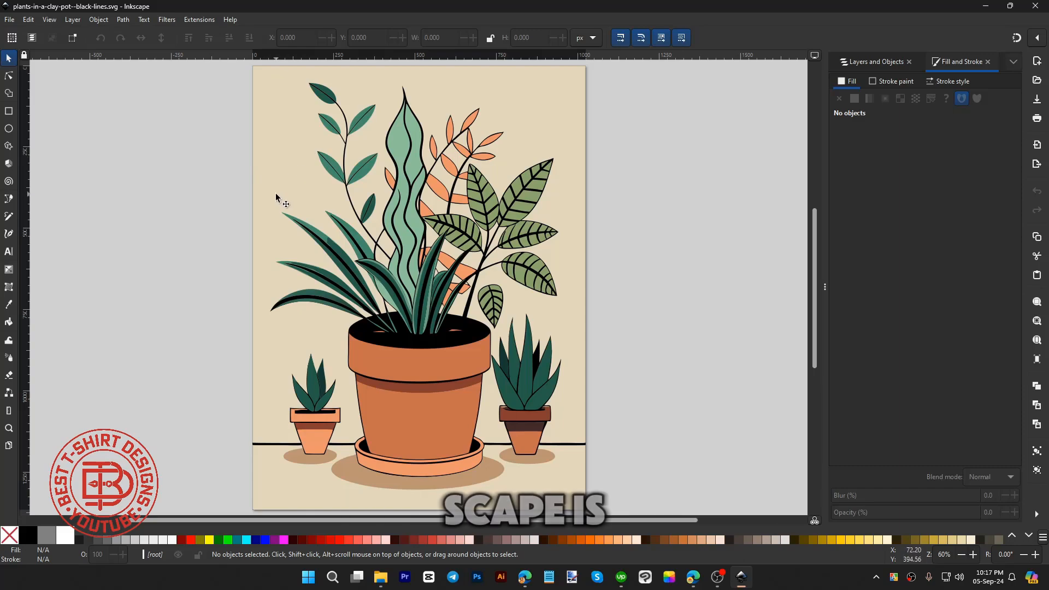
Pull the large beige background shape away from the artwork and delete it.
drag(310, 188, 168, 187)
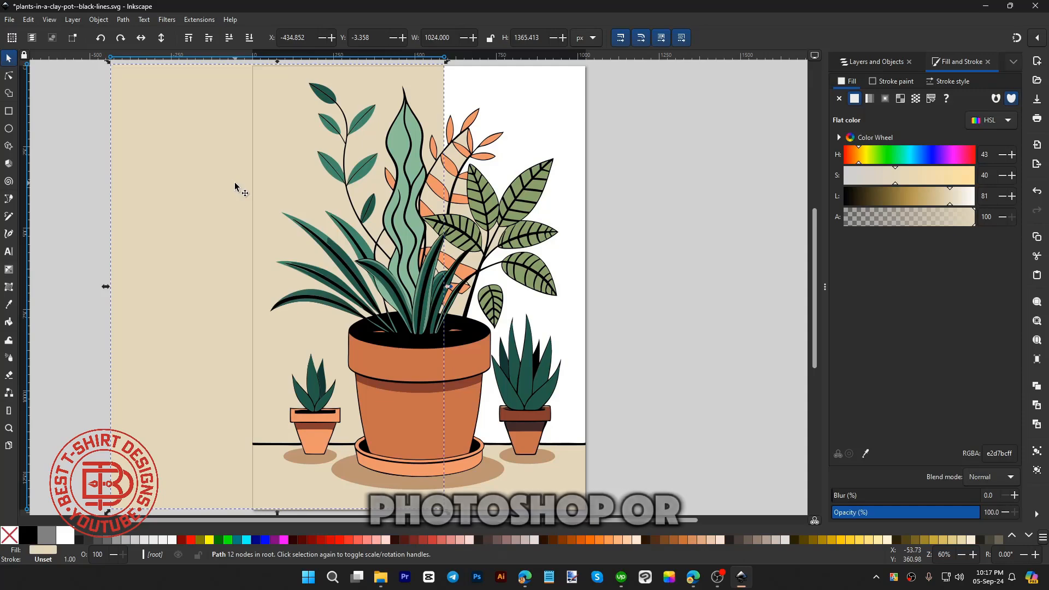
key(Delete)
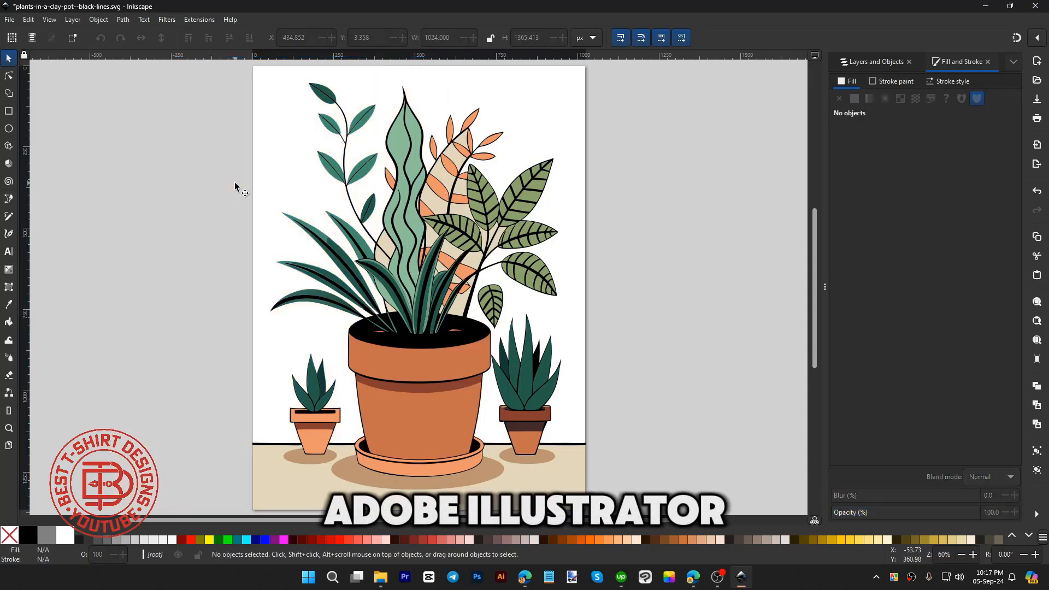
Try moving the small beige fragment beside the wavy green leaf off the page, and undo the move.
click(382, 243)
drag(382, 243, 190, 228)
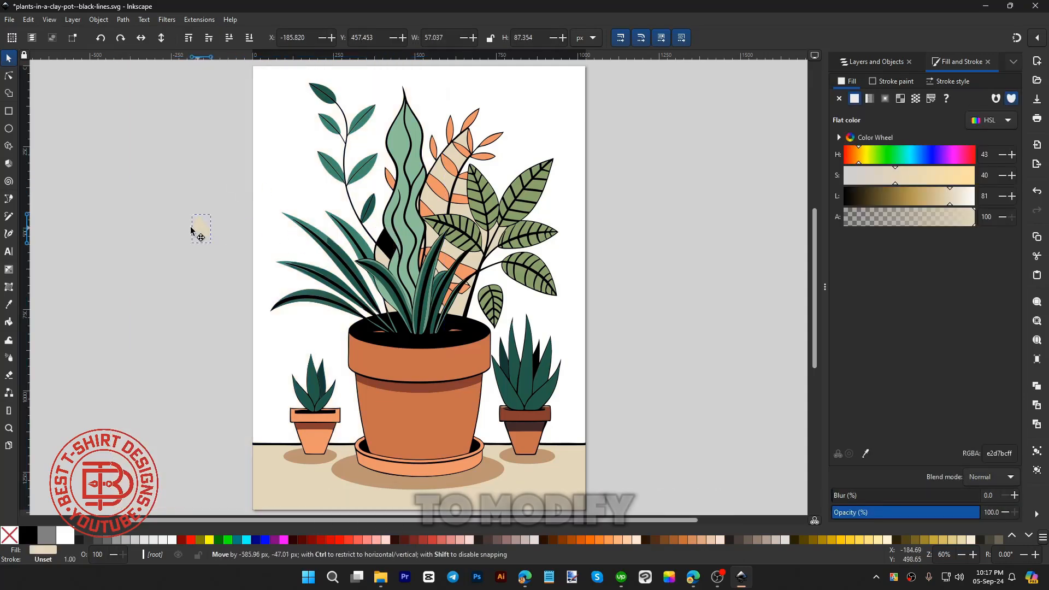
click(398, 250)
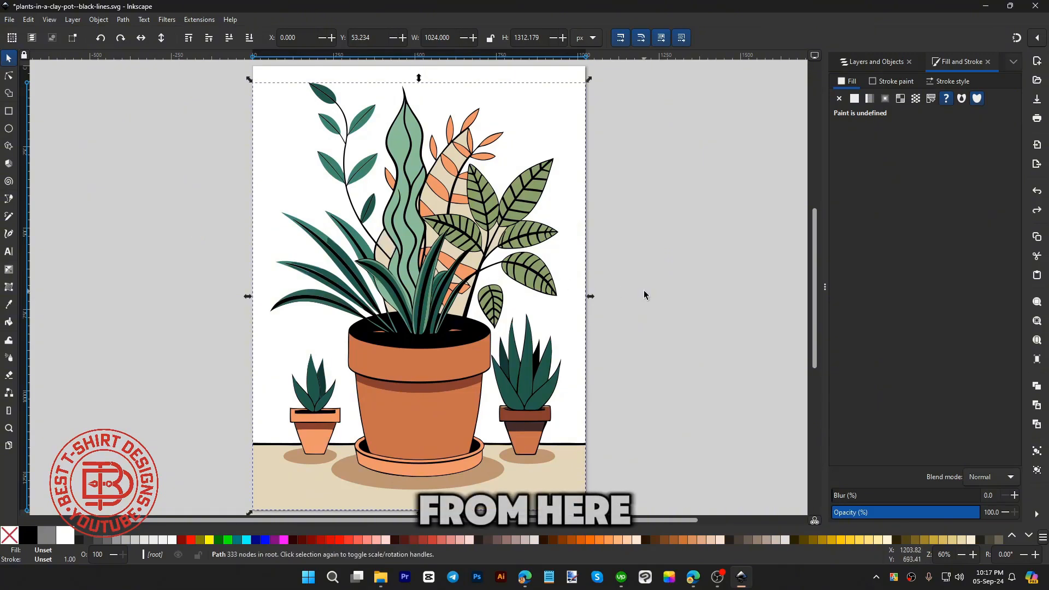
key(ctrl+z)
Recolour two leaves of the small potted plant beside the large pot's right side, the centre leaf orange (d45500) and its neighbour red.
click(529, 390)
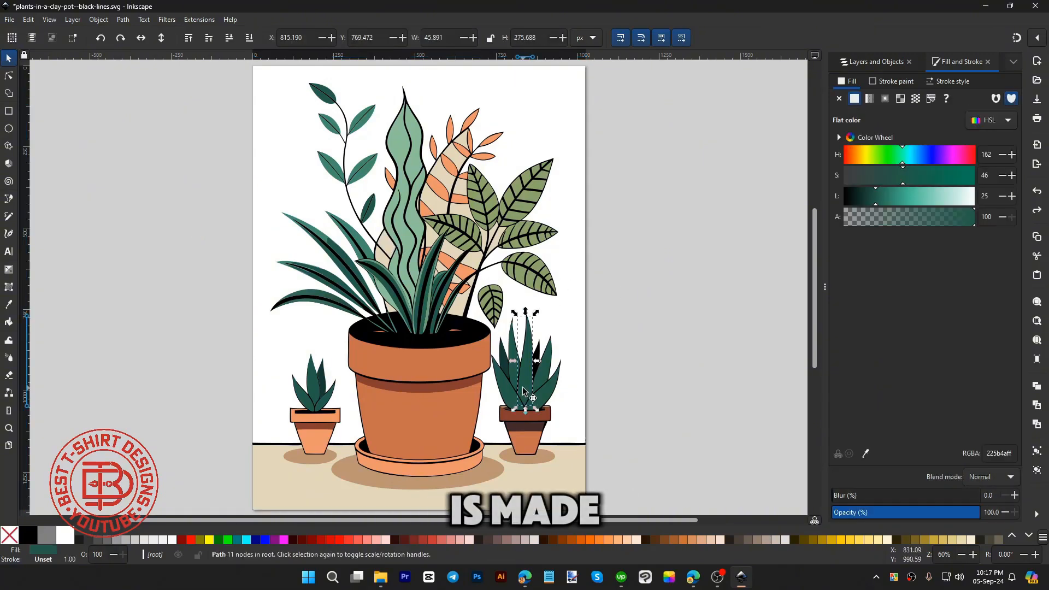
click(583, 538)
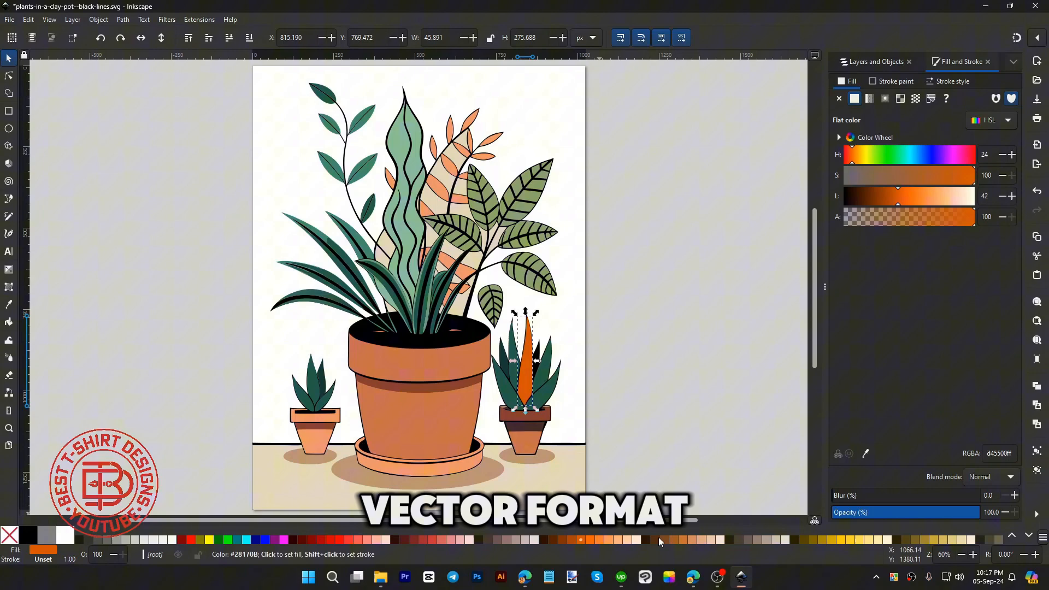
click(543, 383)
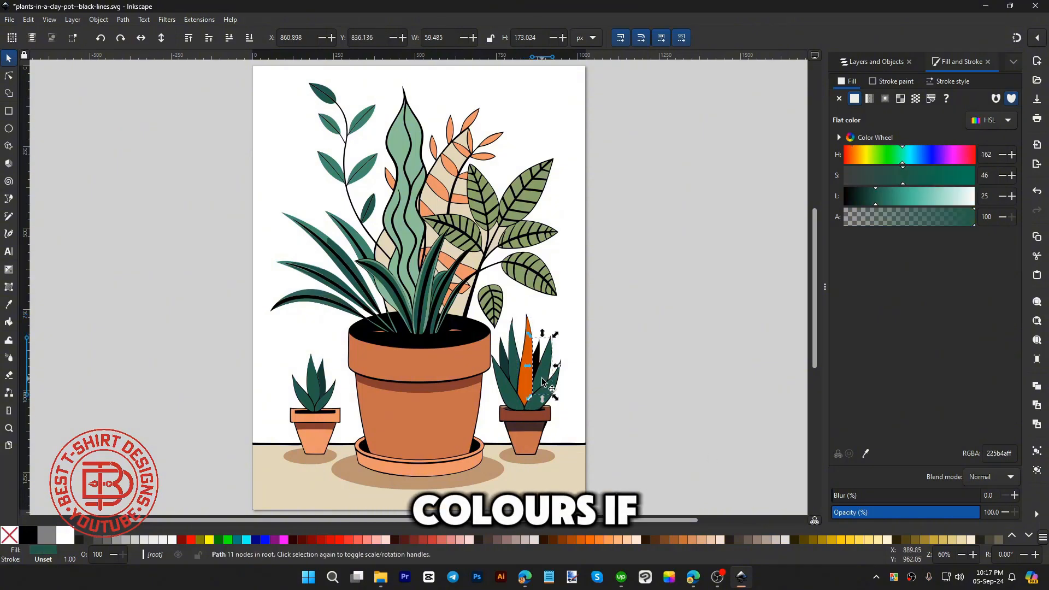
click(330, 539)
click(616, 404)
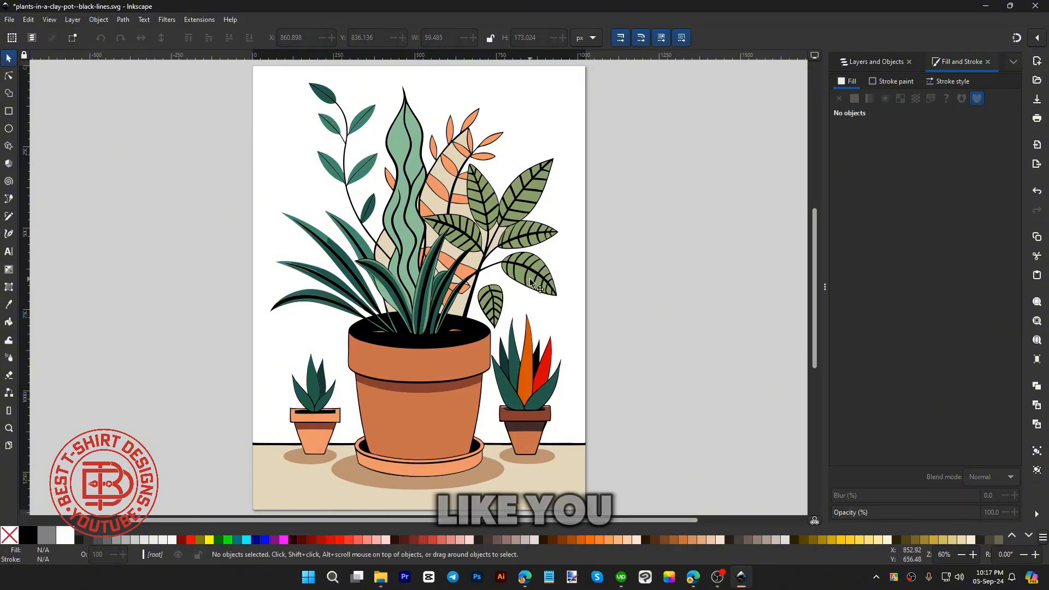
Fill a middle segment of the striped leaf above the small right-hand plant with orange #FF6600, and select a segment of the upper-right striped leaf.
click(532, 278)
click(588, 539)
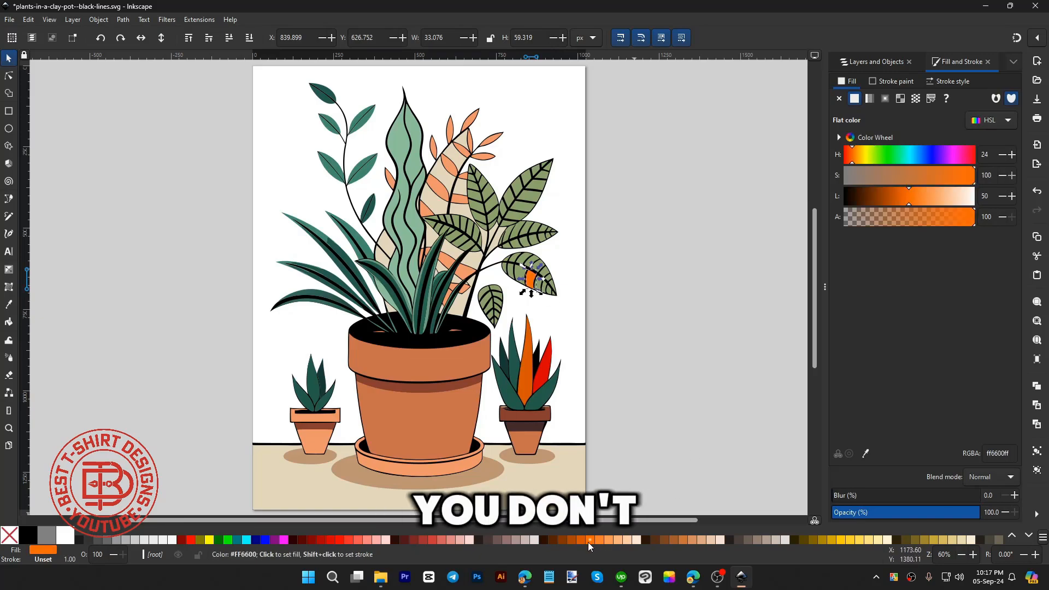
click(649, 419)
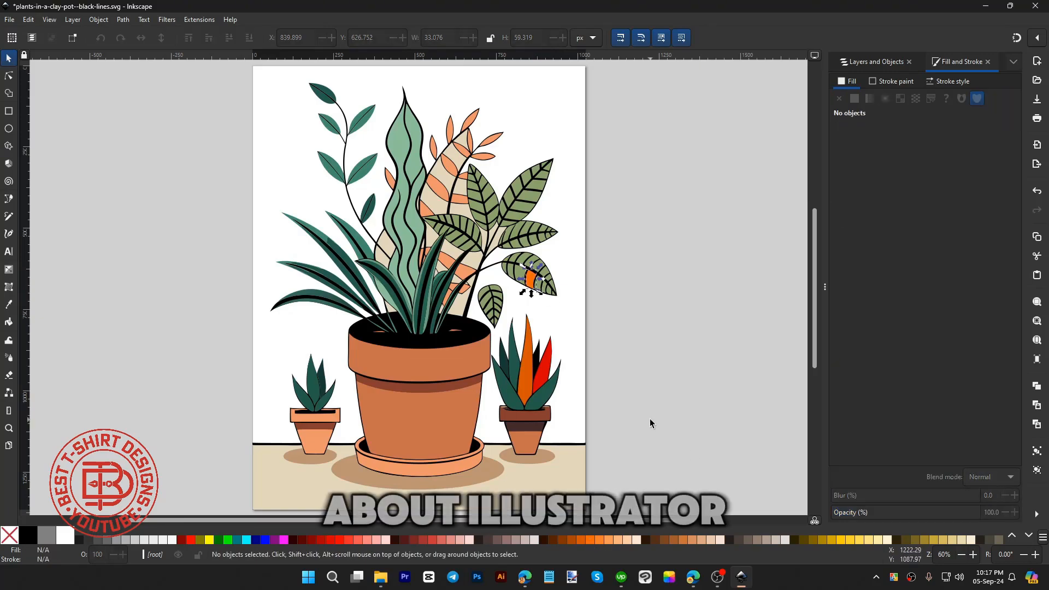
click(523, 208)
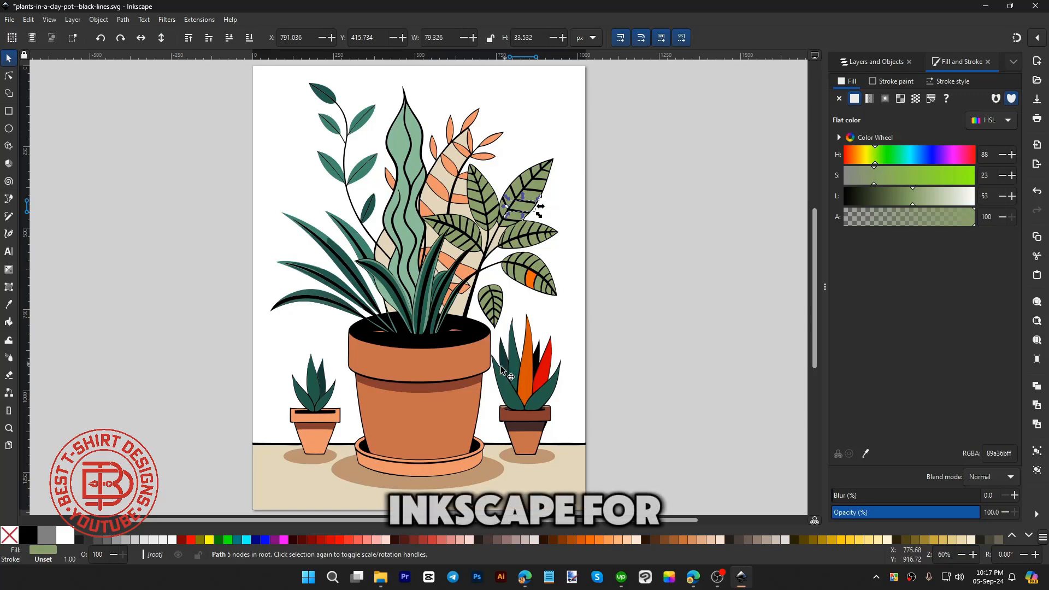
Delete the beige floor shape beneath the pots and leave nothing selected.
click(548, 492)
key(Delete)
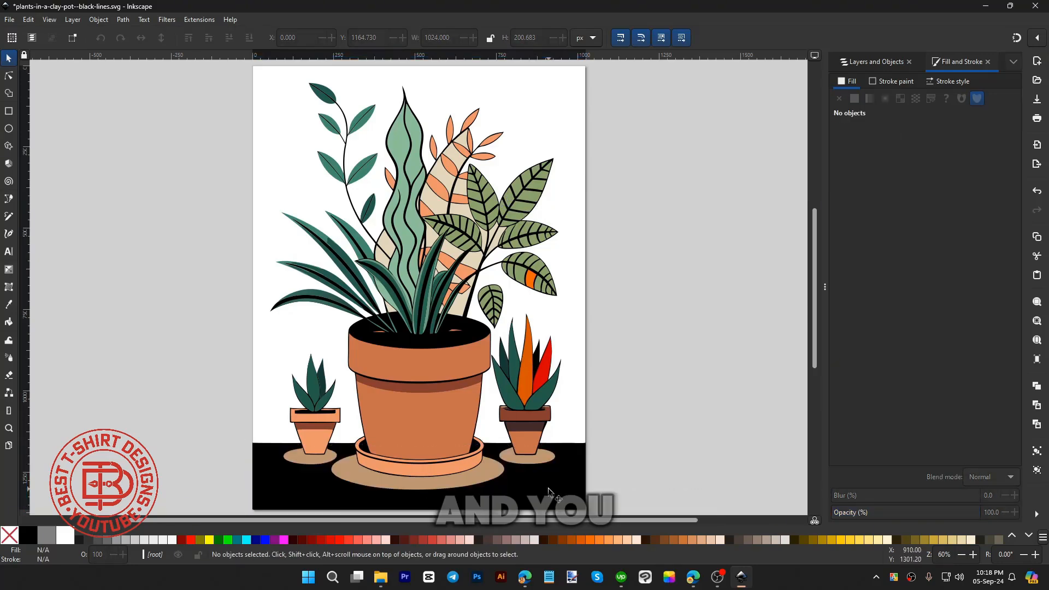
click(549, 489)
click(661, 416)
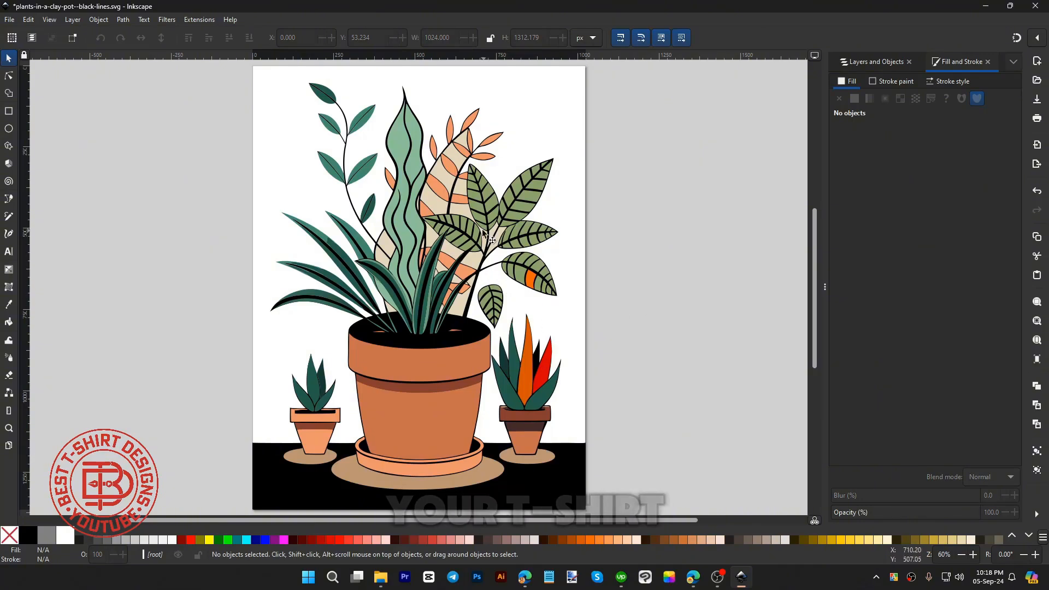
Switch to Recraft in the browser, change the prompt to "cactus in a clay pot, black lines" and regenerate the image.
click(693, 576)
click(73, 206)
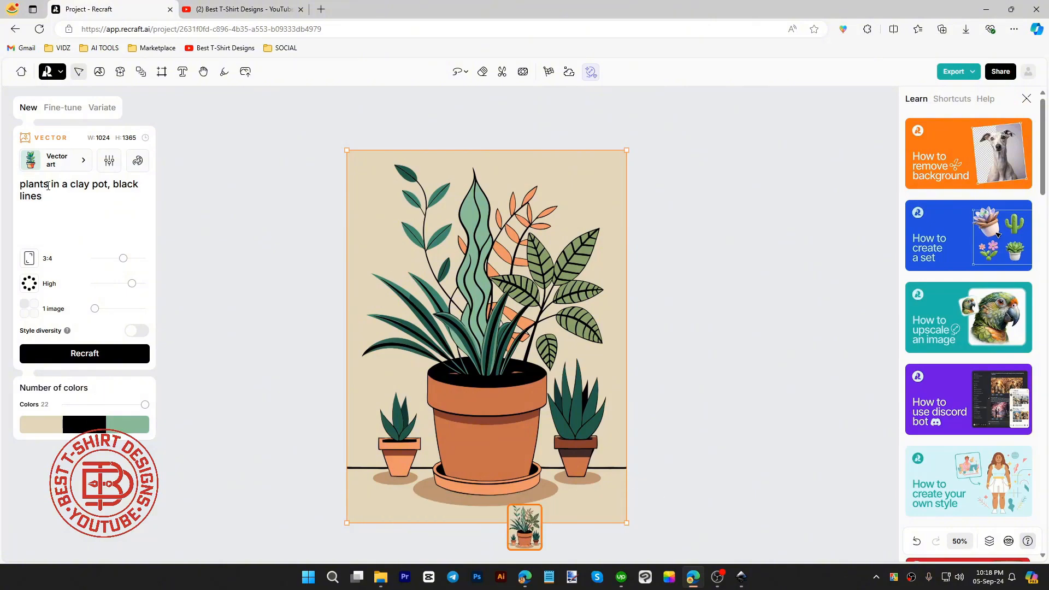
double_click(20, 185)
text(cactus)
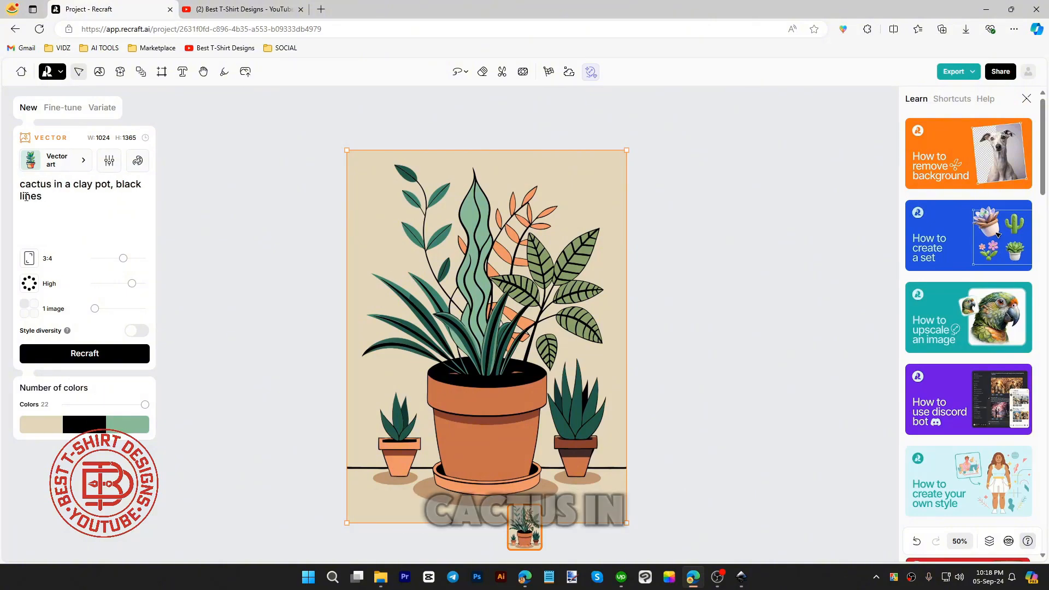
click(84, 354)
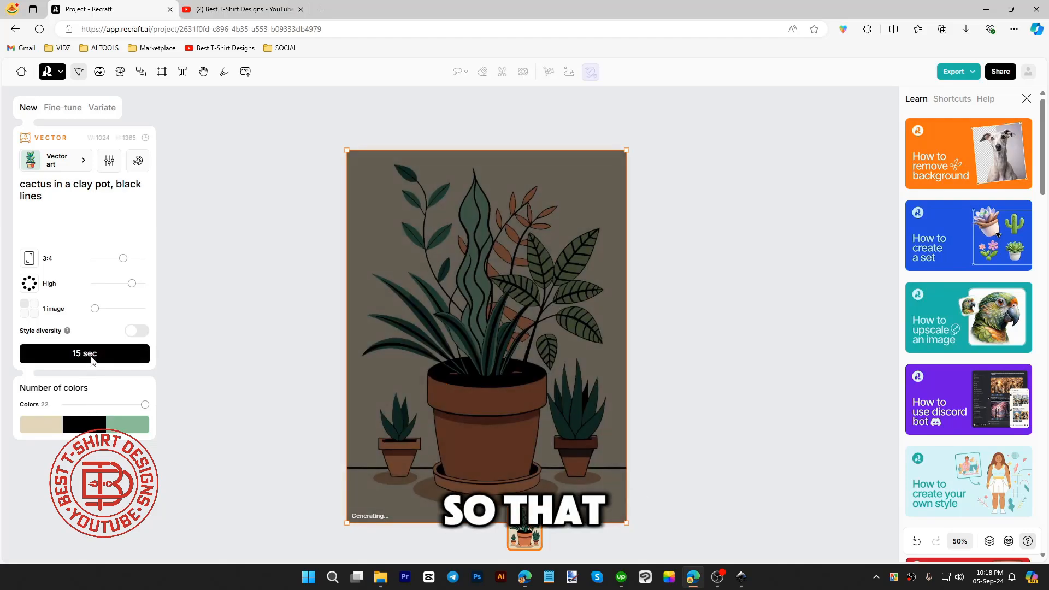
click(293, 292)
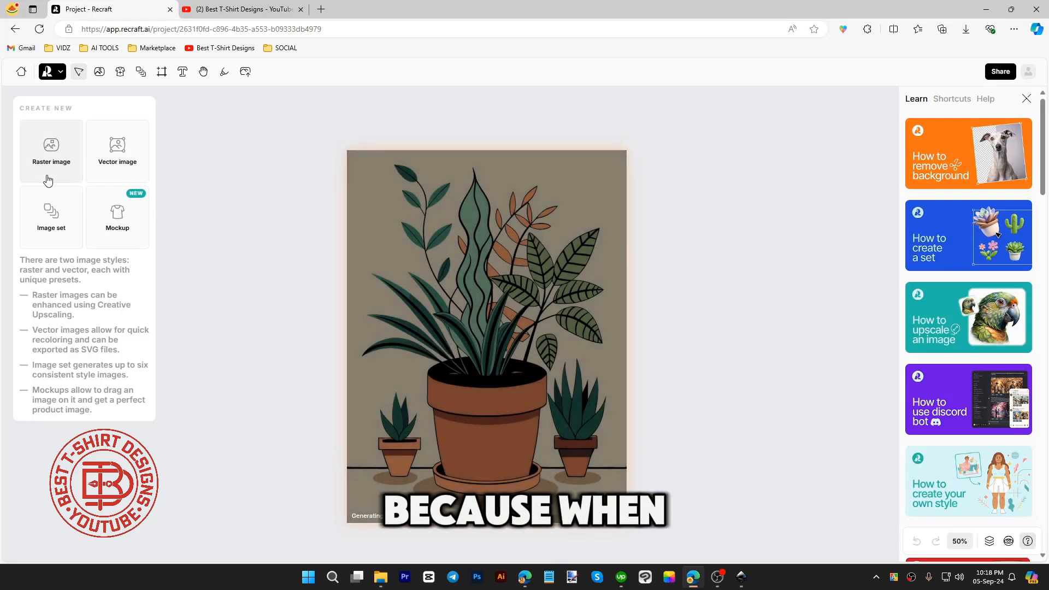
click(115, 150)
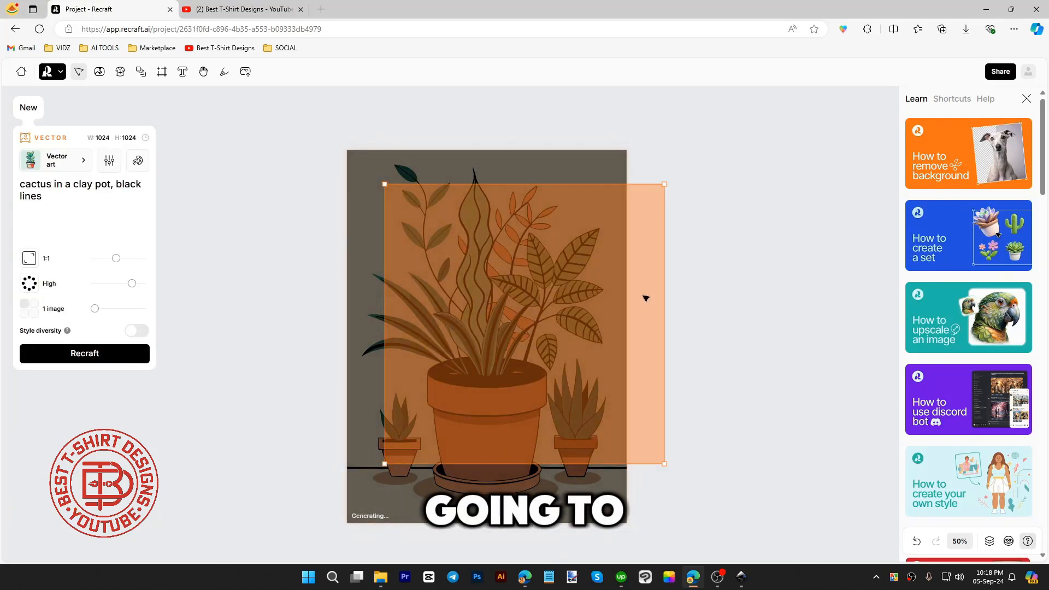
click(784, 306)
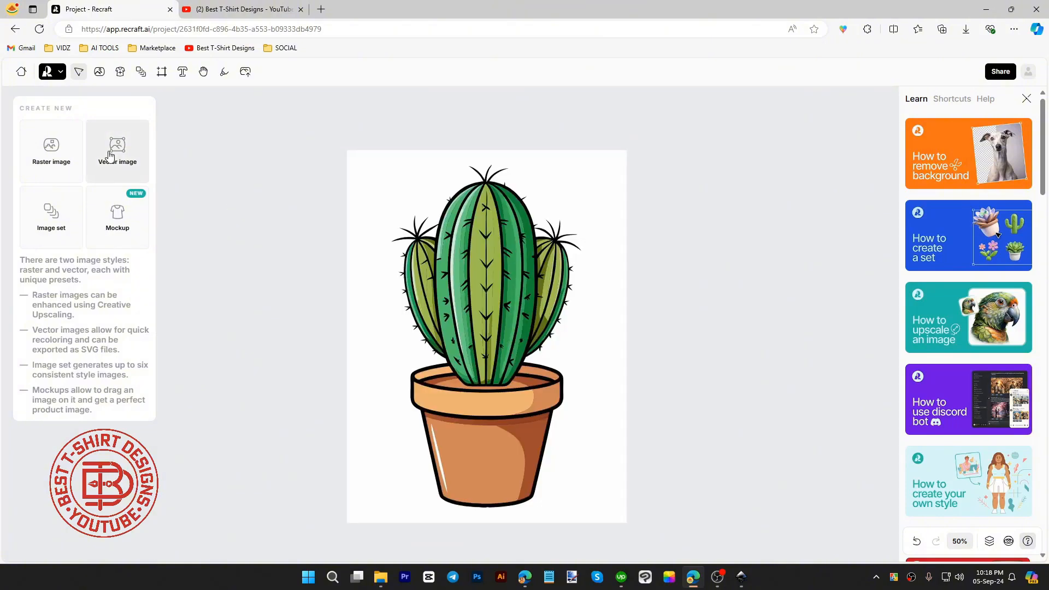
Inspect the cactus illustration's line detail up close, export it as SVG and save the downloaded file.
click(545, 301)
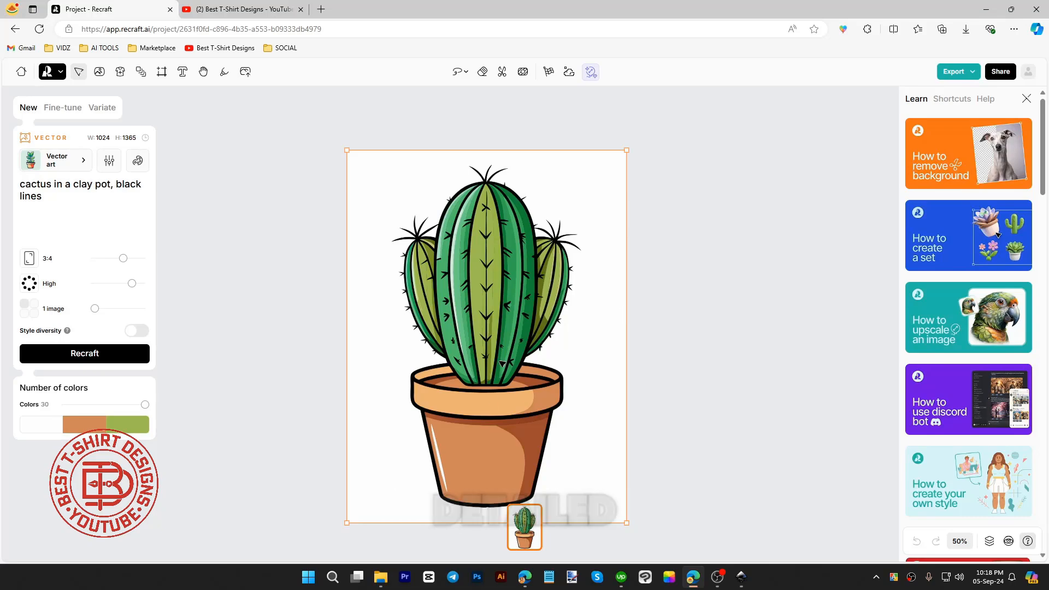
scroll(502, 363, up, 5)
scroll(440, 251, up, 5)
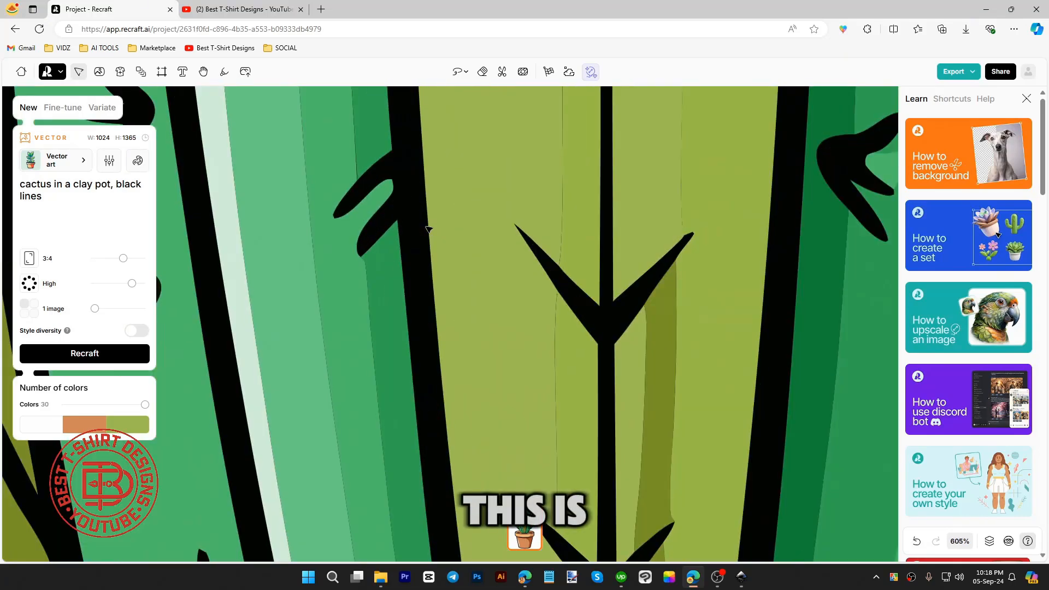
scroll(465, 315, down, 10)
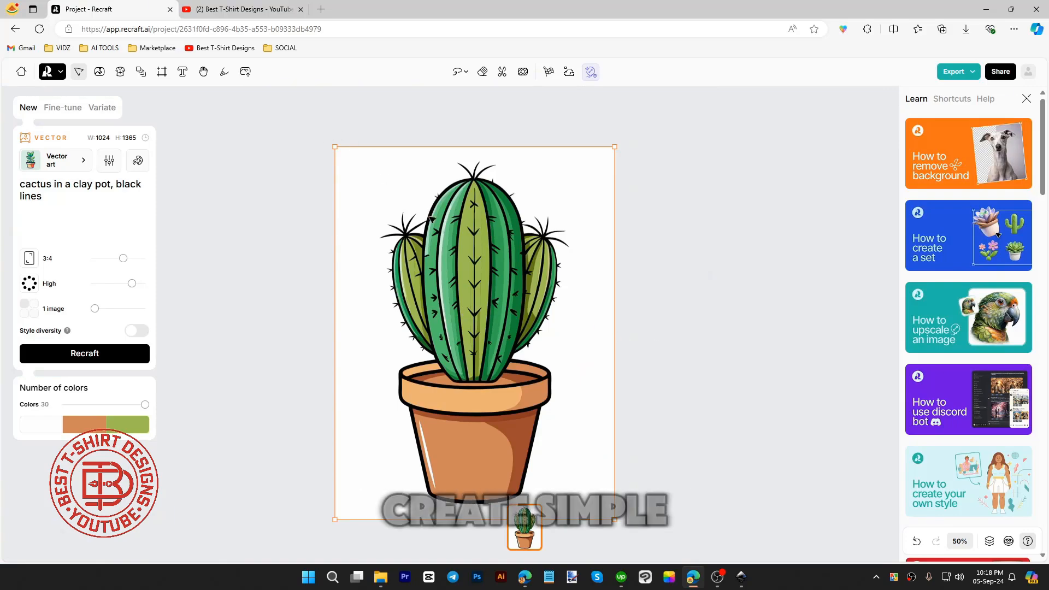
click(954, 71)
click(931, 170)
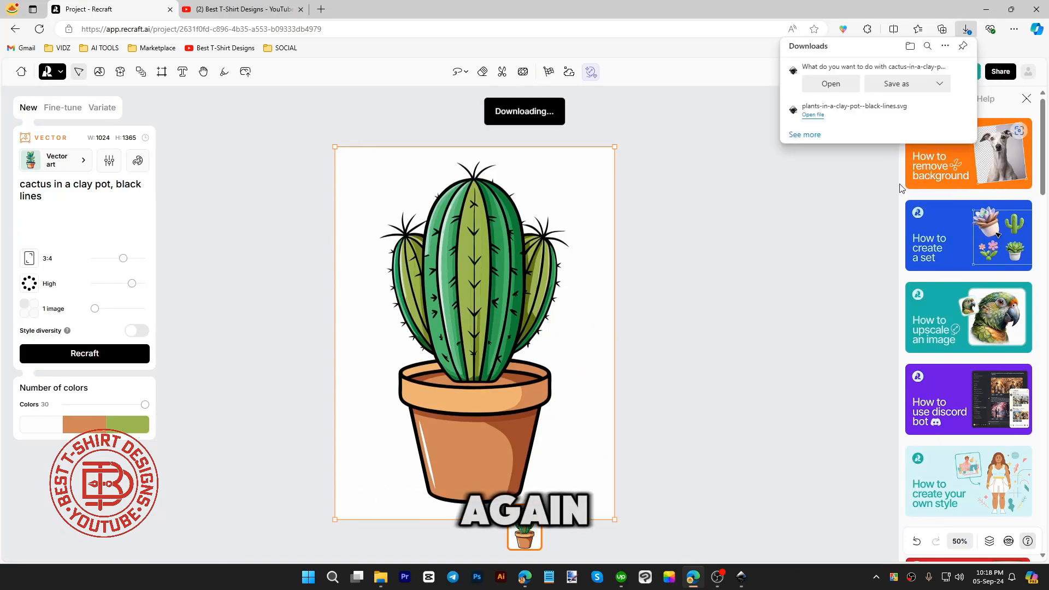
click(892, 85)
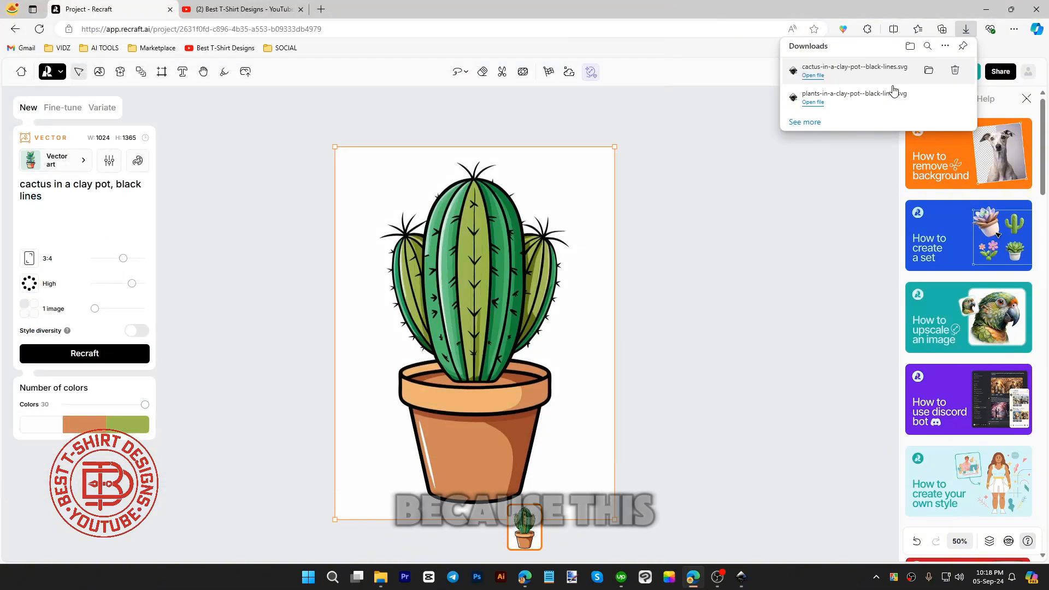
Add a new square 1024 × 1024 vector image frame on the canvas beside the cactus illustration.
click(243, 353)
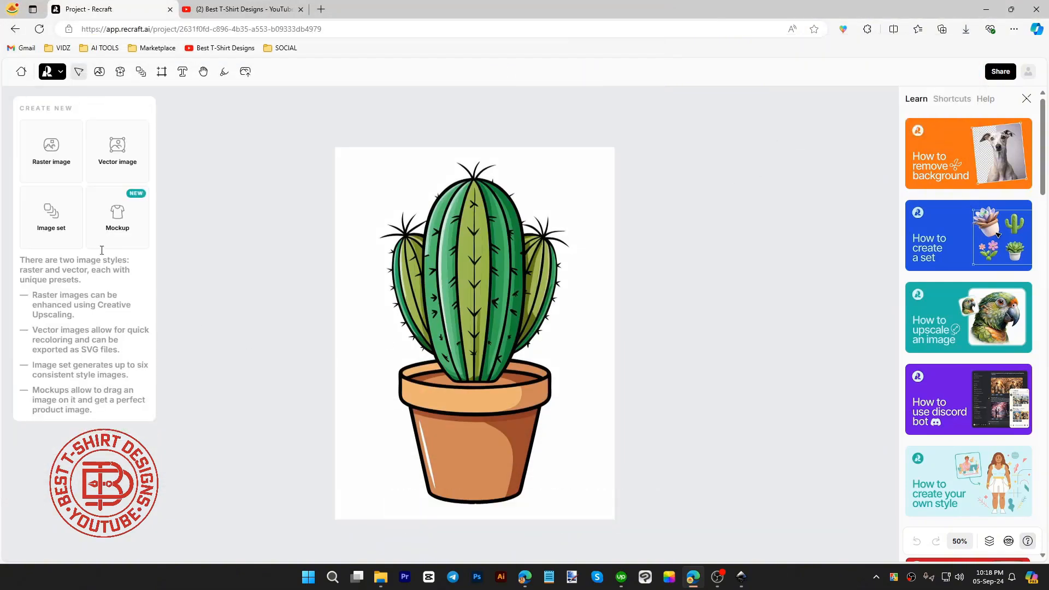
click(125, 144)
drag(507, 323, 725, 312)
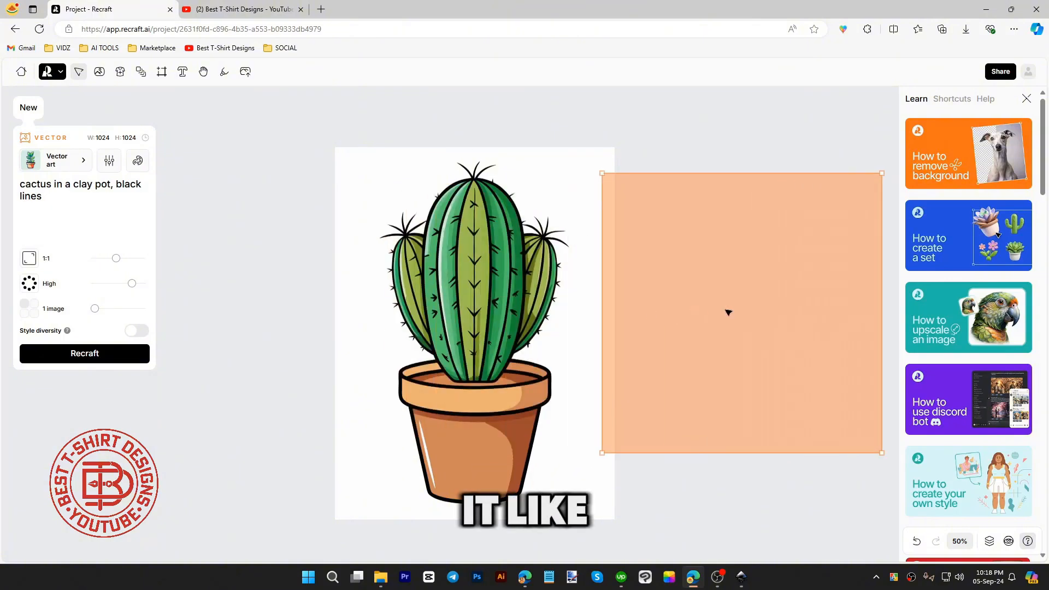
Replace the cactus image's prompt with "skeleton unicorn, black line work" and regenerate the image.
click(600, 316)
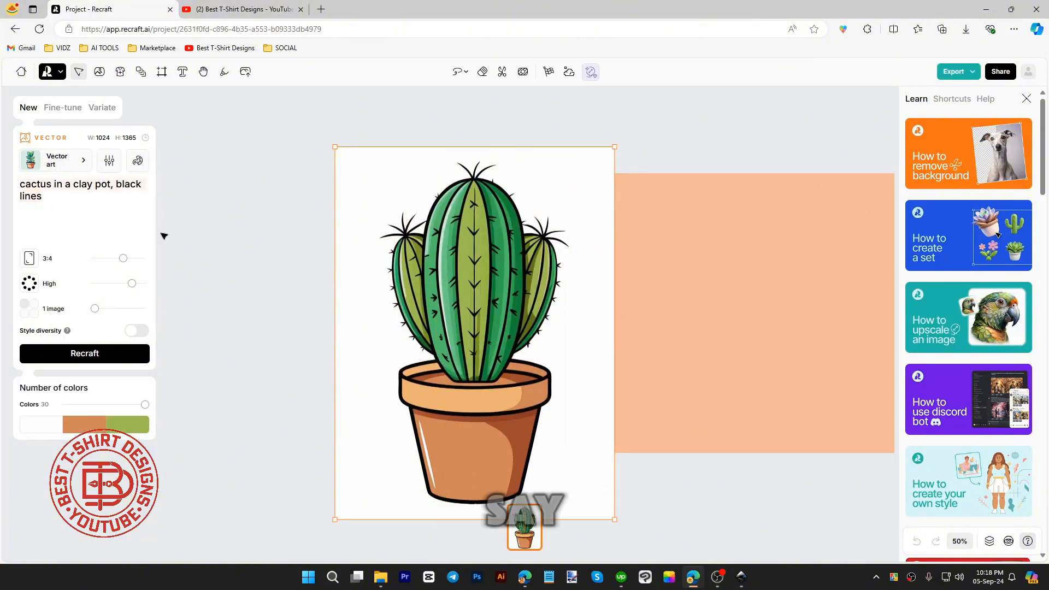
text(skeleton unicorn)
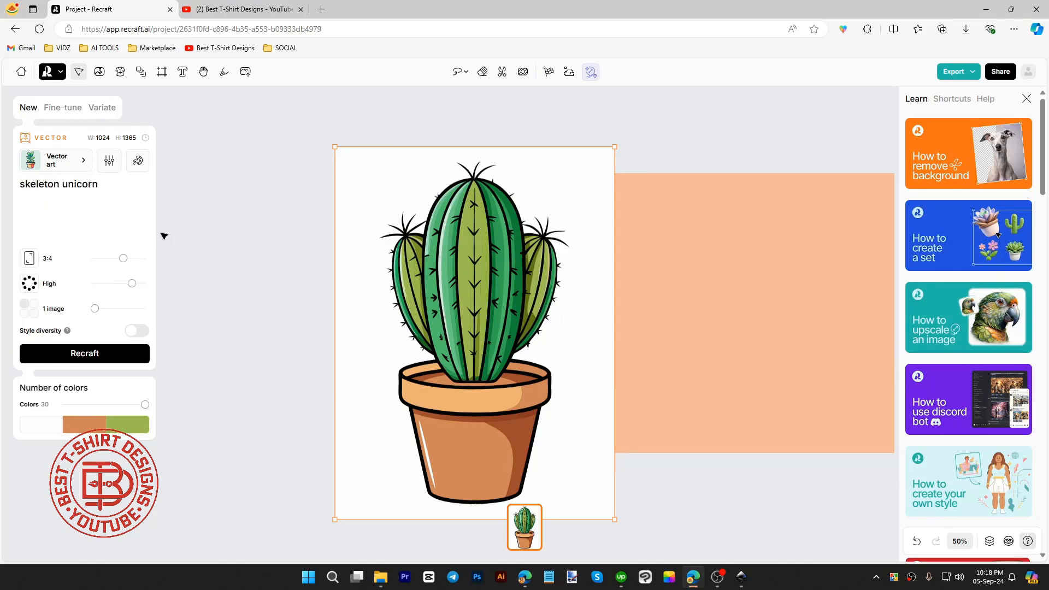
text(, black line work)
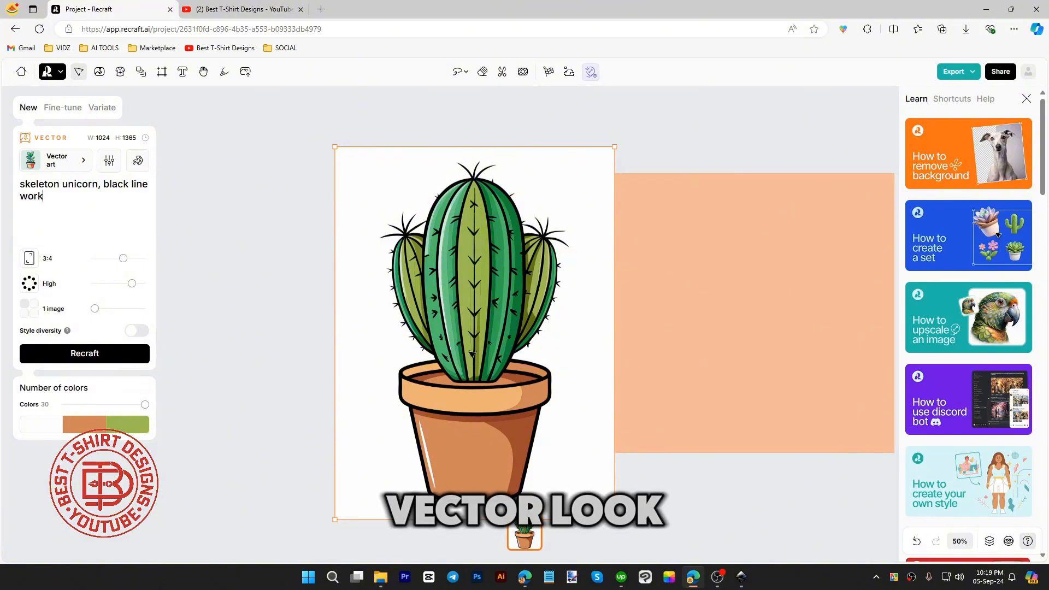
click(101, 353)
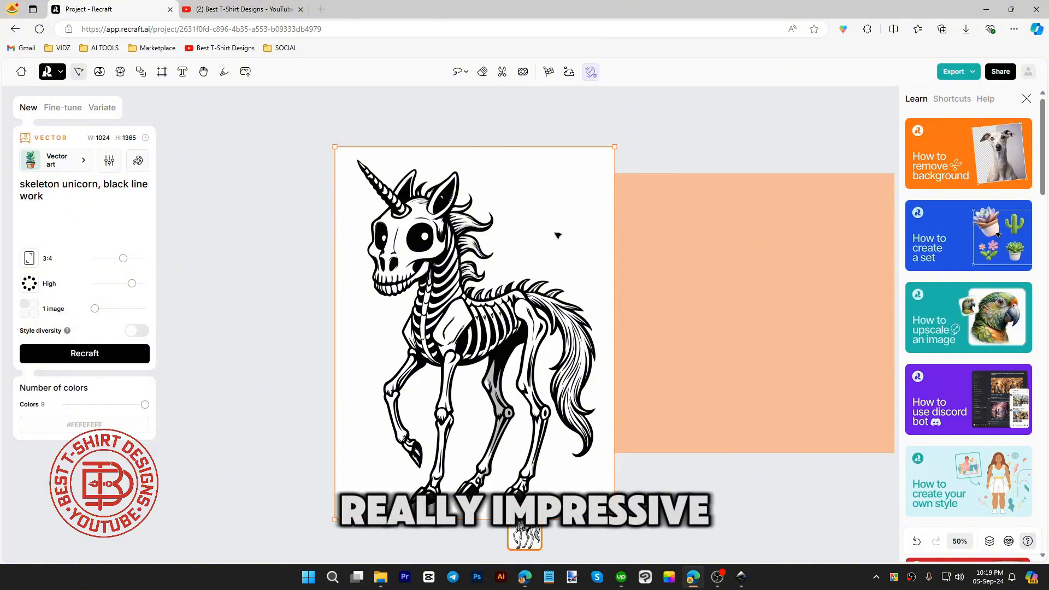
Export the skeleton unicorn as SVG and open skeleton-unicorn--black-line-work.svg in Inkscape.
click(974, 75)
click(936, 165)
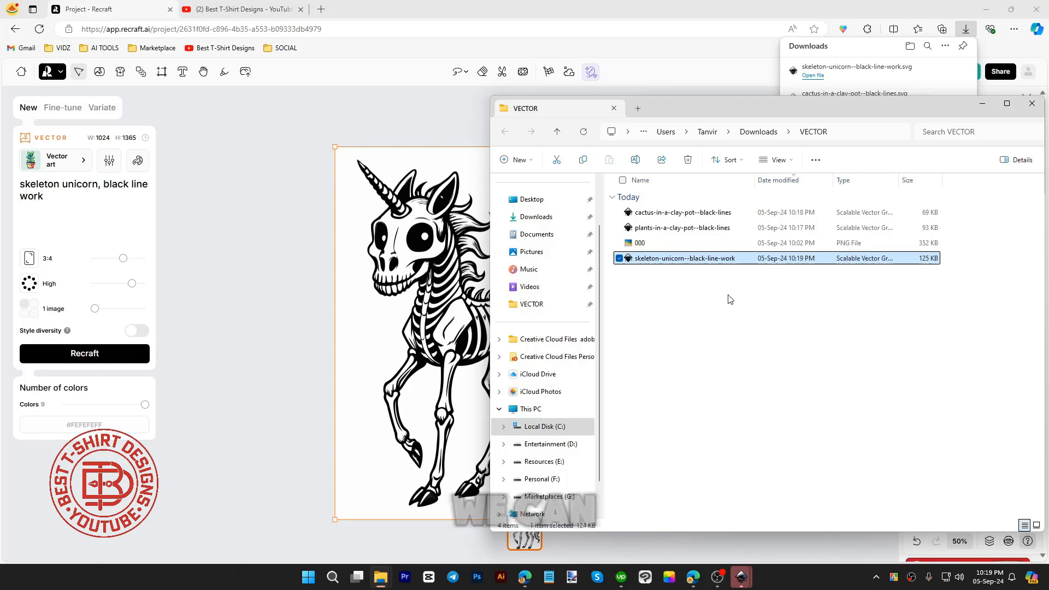
click(799, 505)
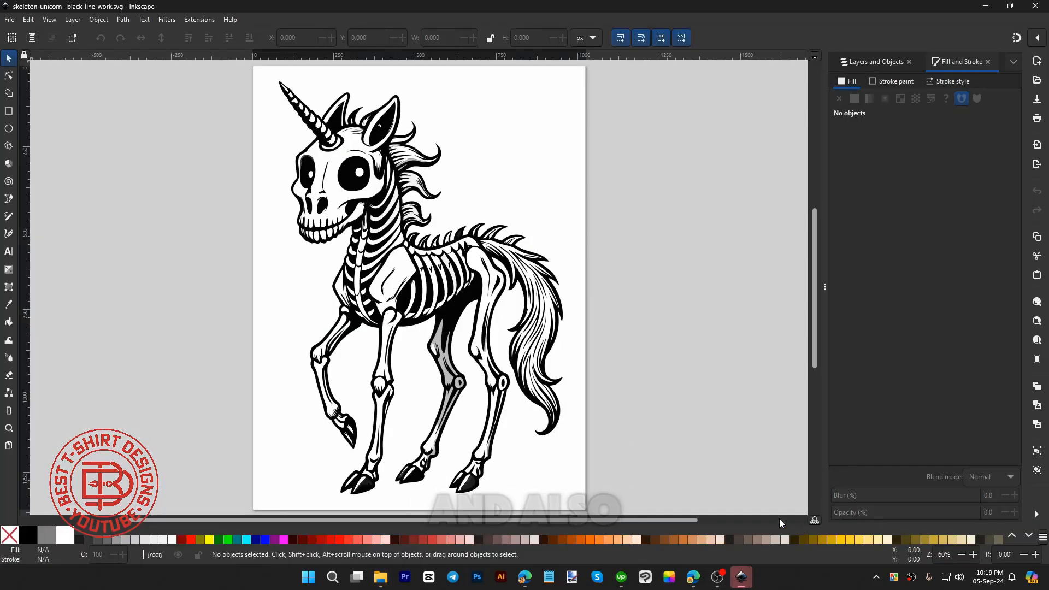
Pull the white background shape away from the unicorn artwork and delete it.
drag(310, 282, 163, 282)
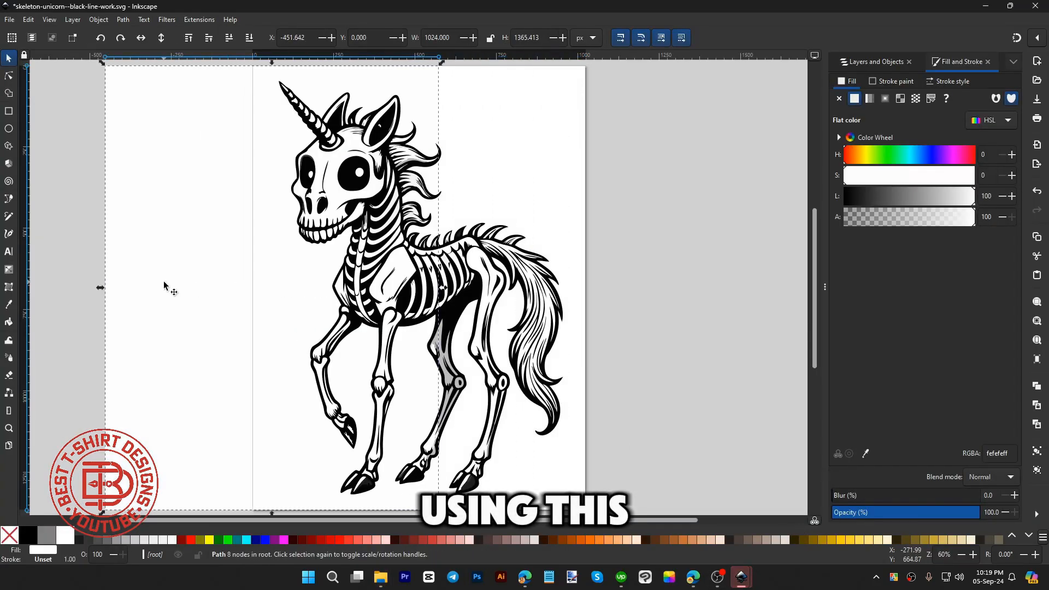
key(Delete)
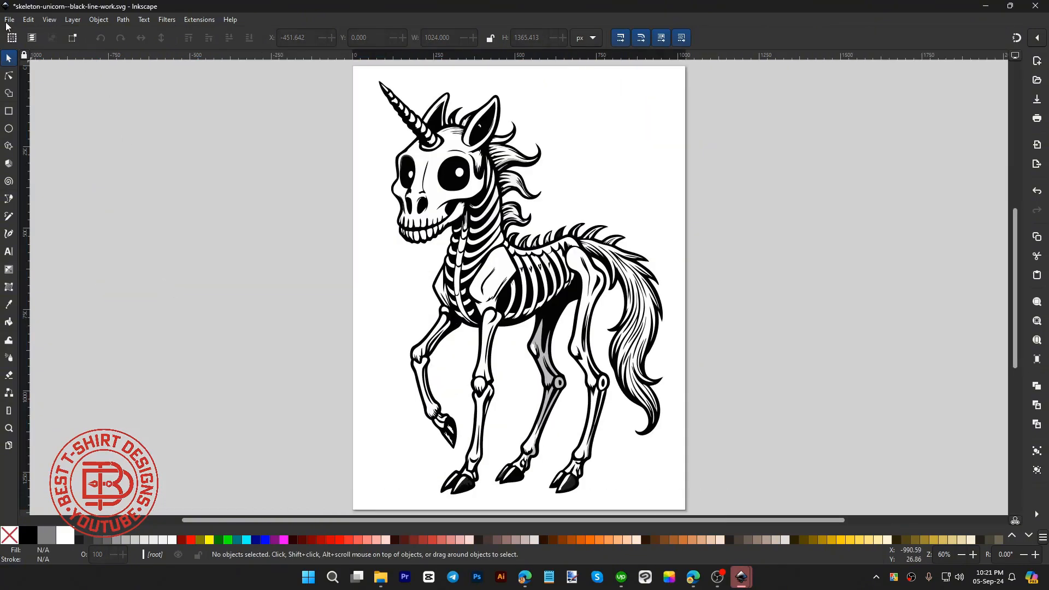
Export the unicorn page as a Portable Network Graphic (*.png) file.
click(9, 19)
click(39, 186)
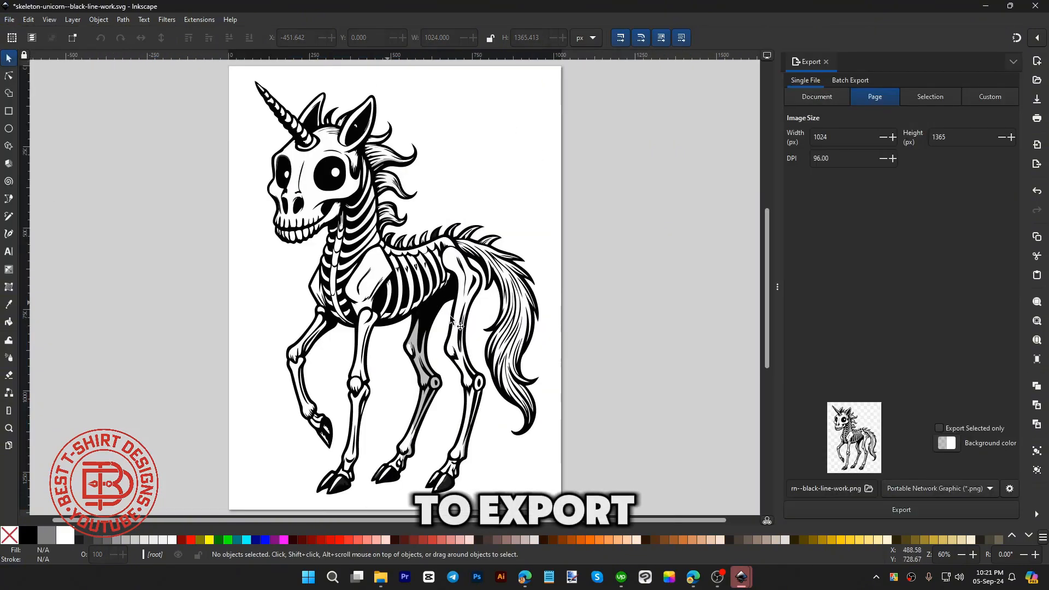
click(989, 489)
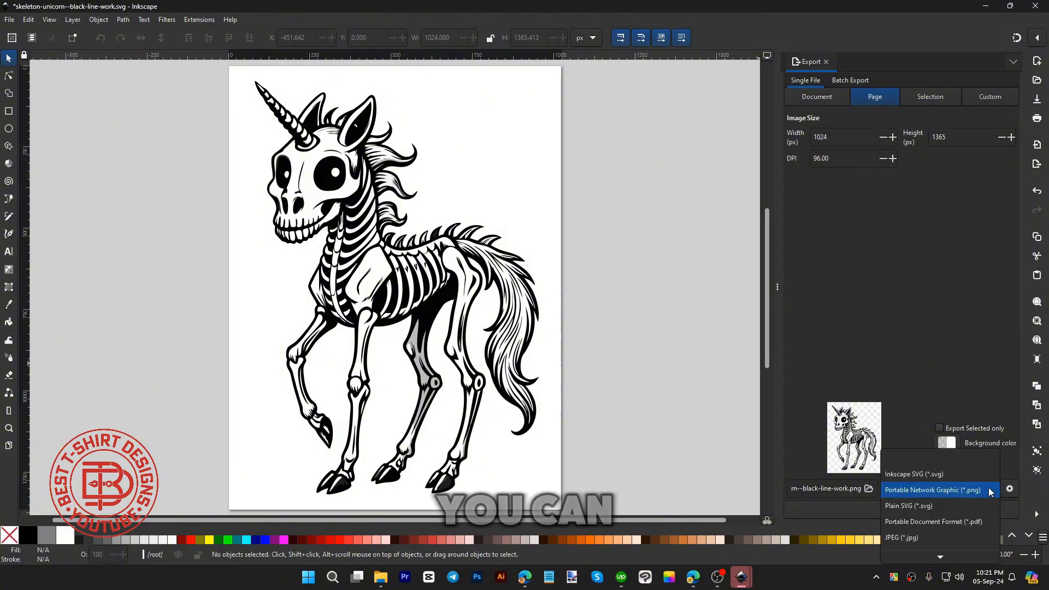
click(932, 492)
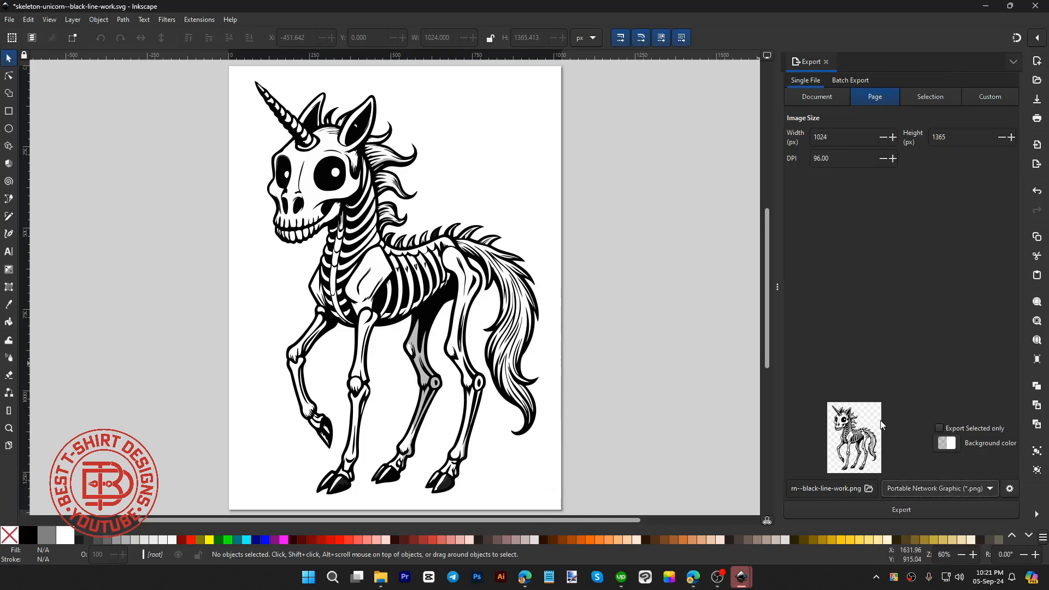
click(899, 511)
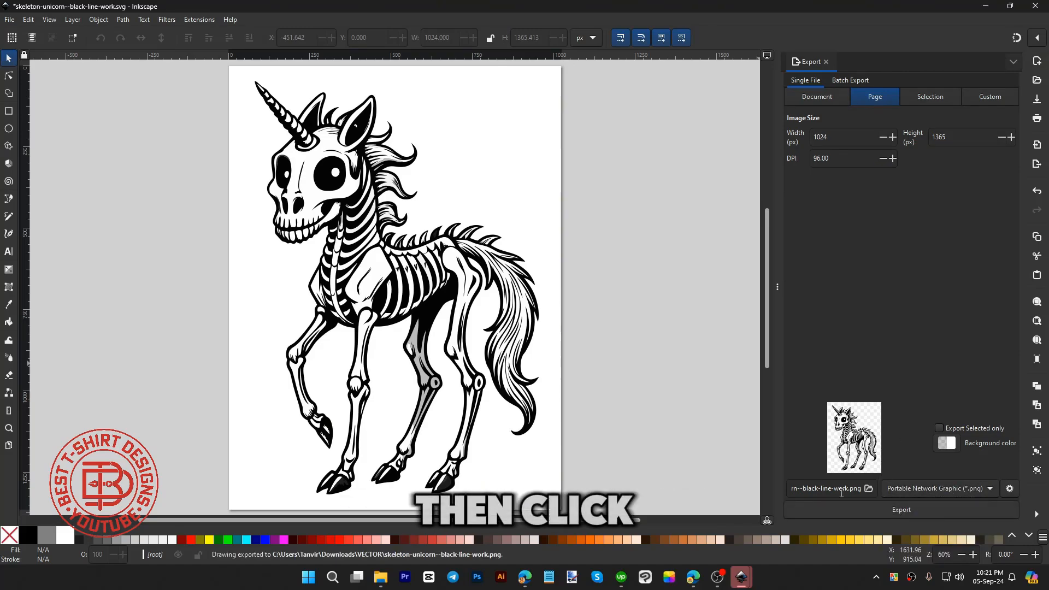
Open the exported unicorn PNG from the VECTOR folder, examine its edges at high magnification for pixelation, and close the viewer.
click(384, 579)
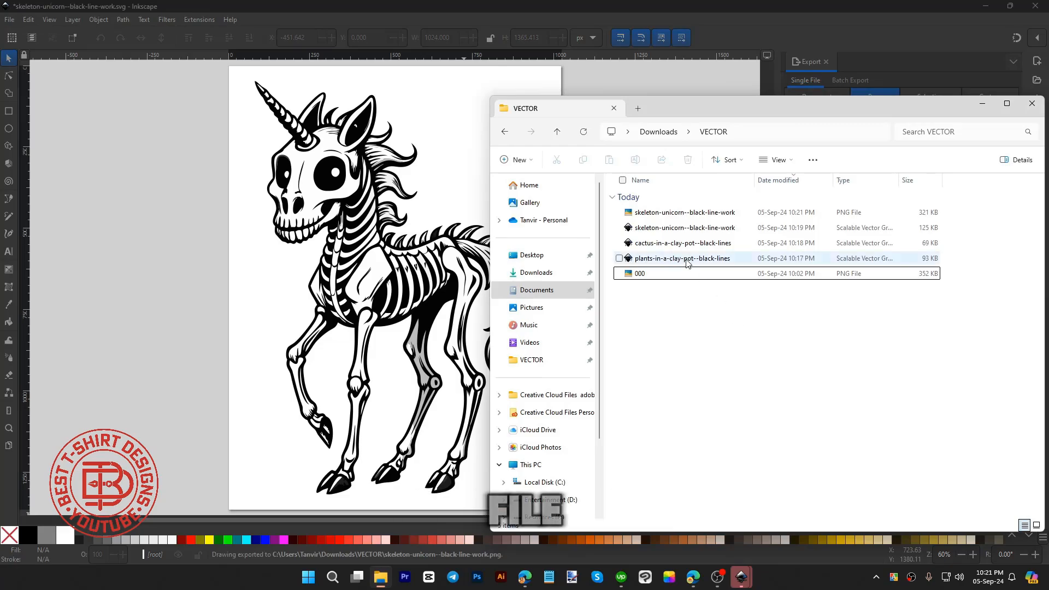
double_click(656, 213)
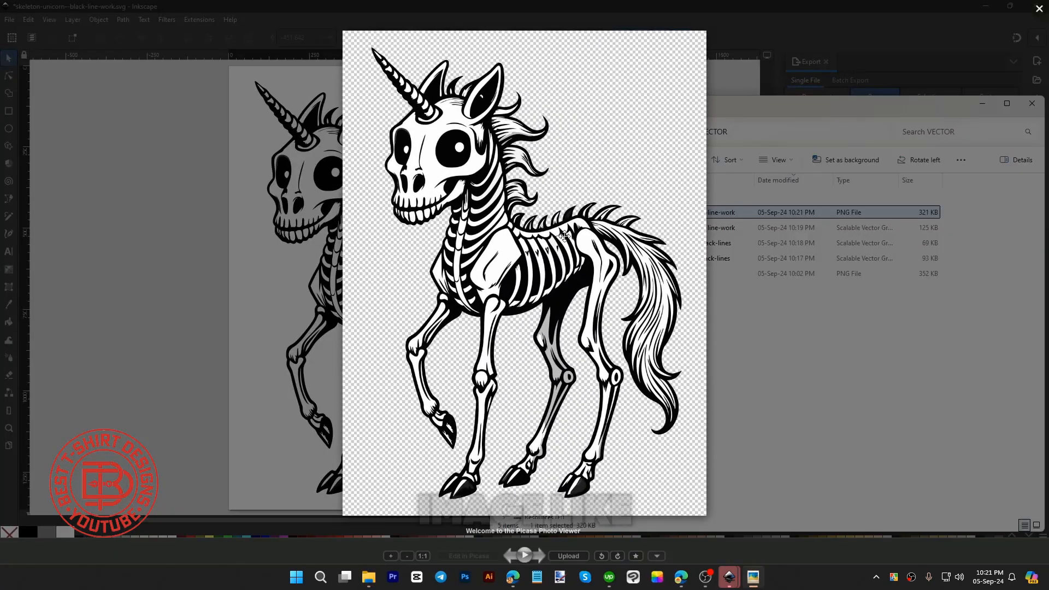
scroll(535, 202, up, 5)
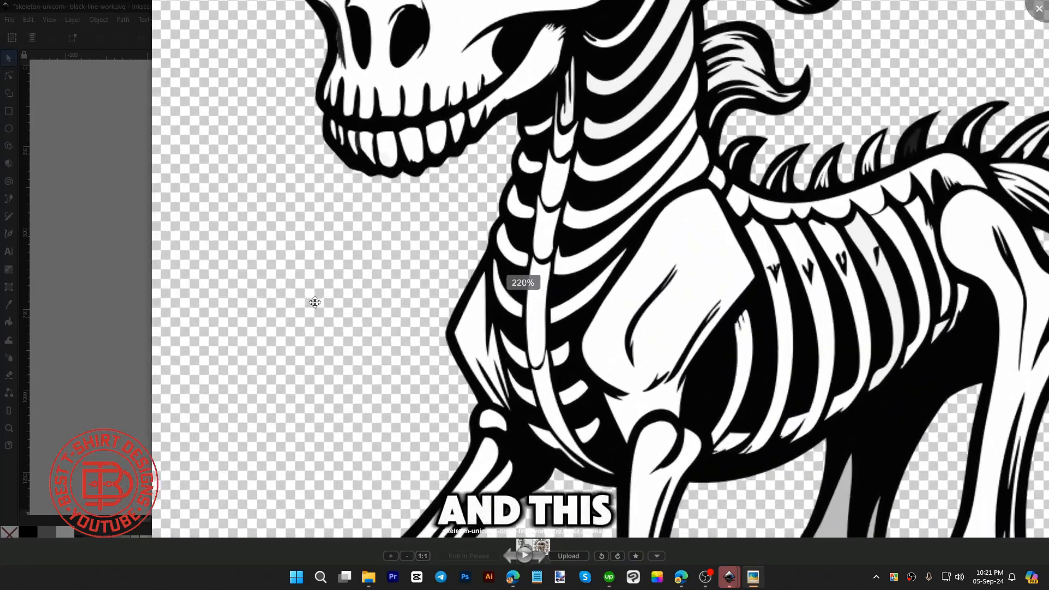
scroll(315, 302, down, 3)
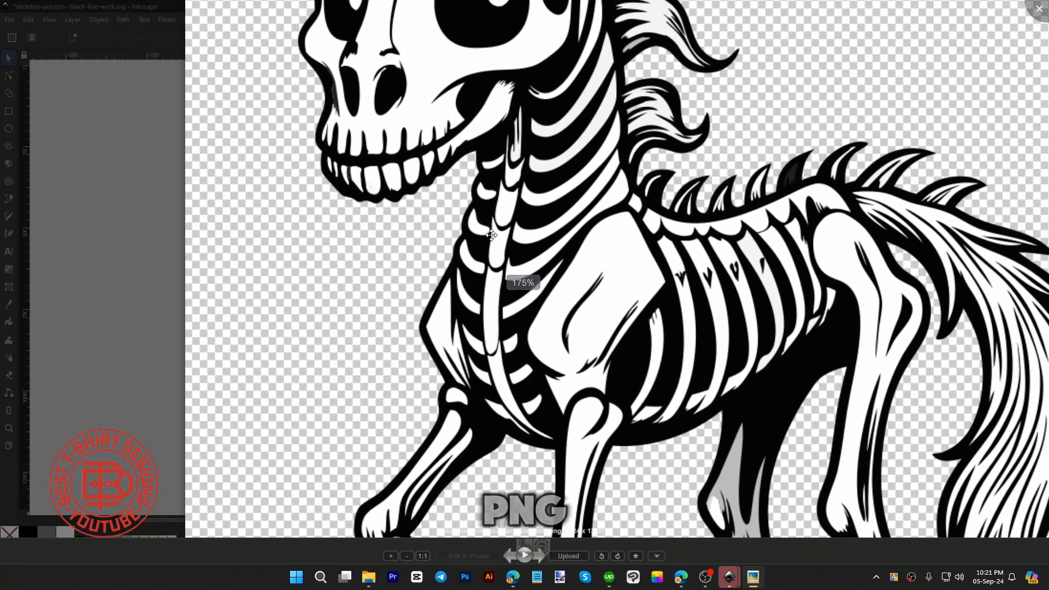
scroll(479, 207, up, 2)
scroll(478, 207, up, 3)
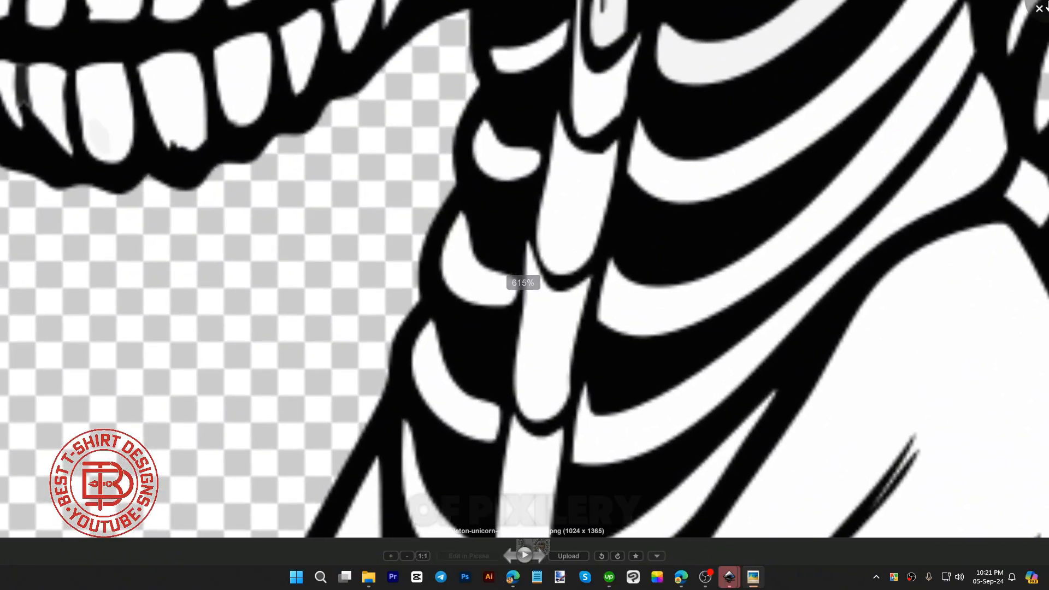
click(1038, 9)
Return to the Inkscape document and examine the unicorn's vector edges around the ribs, teeth and head at several magnifications.
click(194, 319)
scroll(379, 284, up, 7)
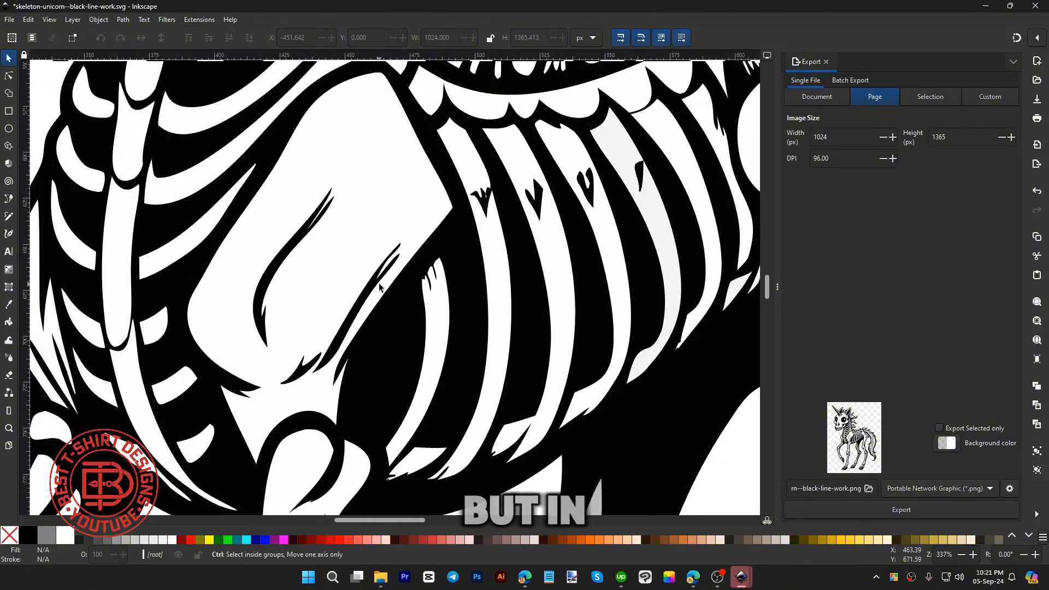
scroll(522, 342, down, 4)
scroll(272, 145, up, 3)
scroll(326, 268, down, 5)
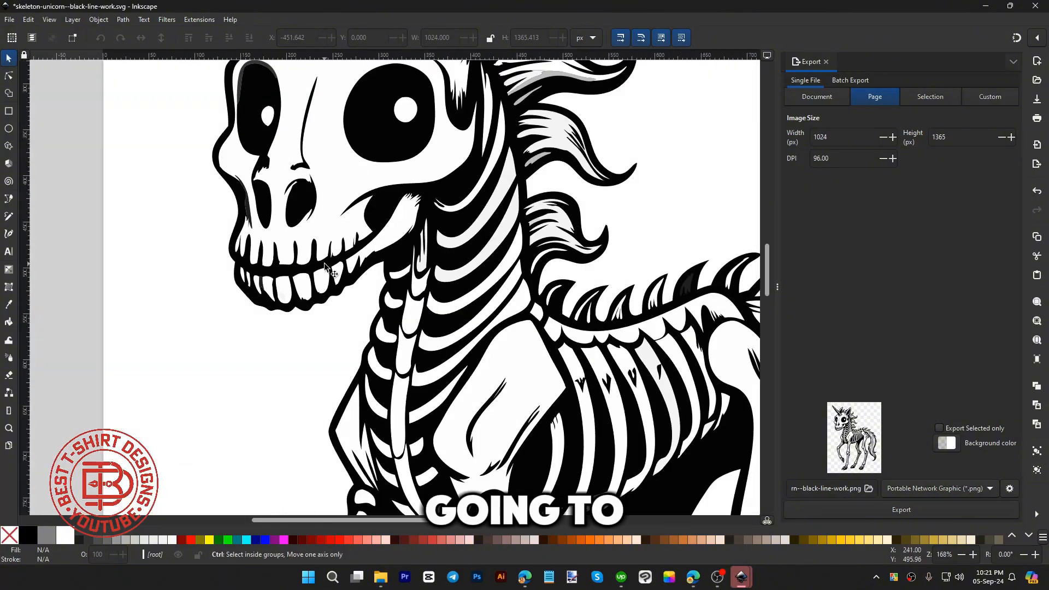
scroll(326, 267, up, 3)
scroll(335, 271, down, 4)
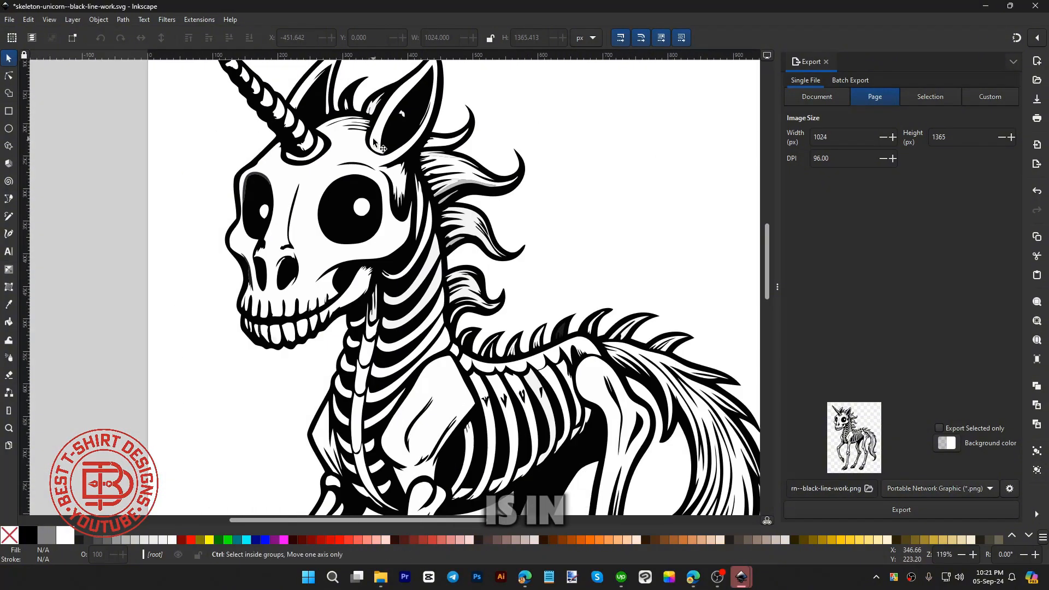
Switch to the Recraft project in the browser and generate a new vector from the prompt "cartoony dinosaur, black line work".
click(510, 292)
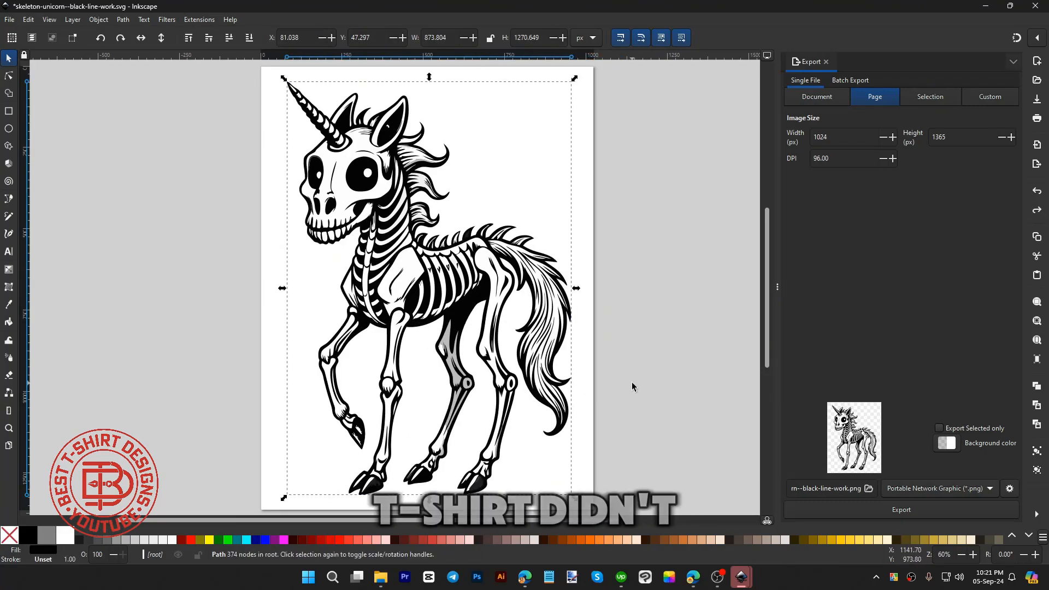
click(692, 577)
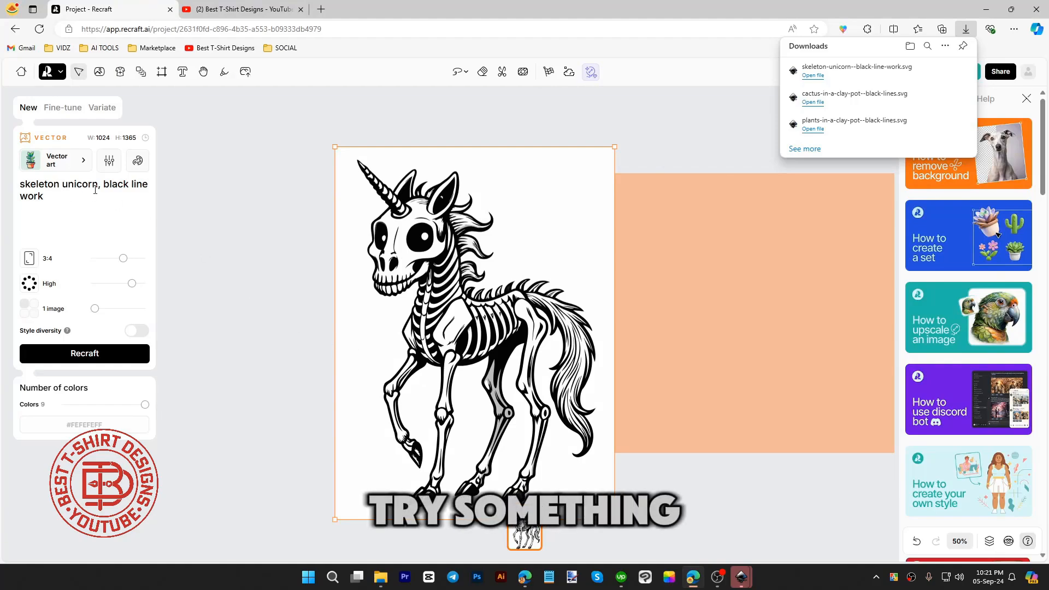
drag(63, 186, 97, 188)
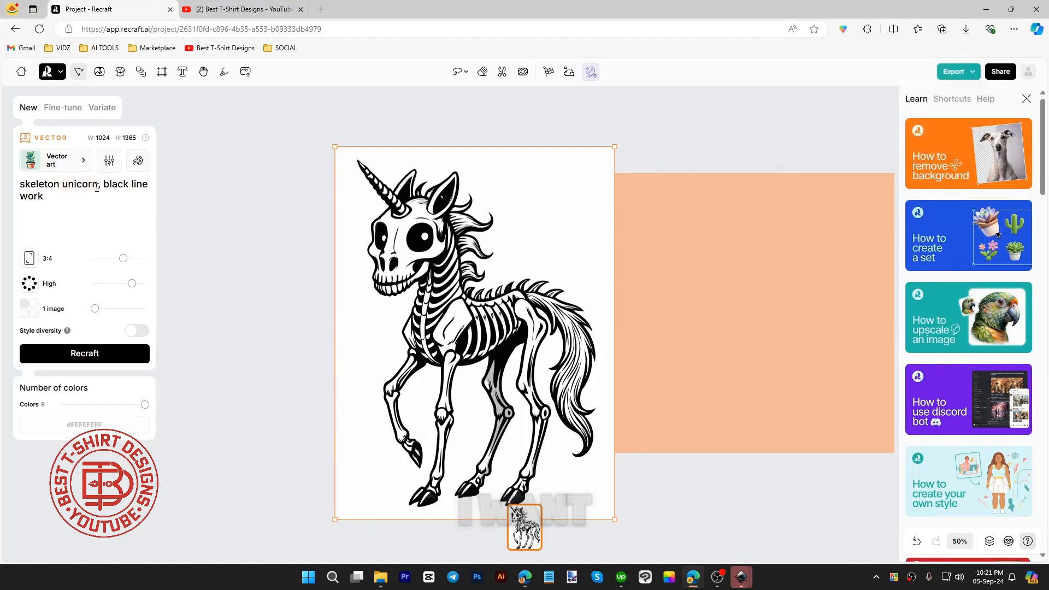
text(dino)
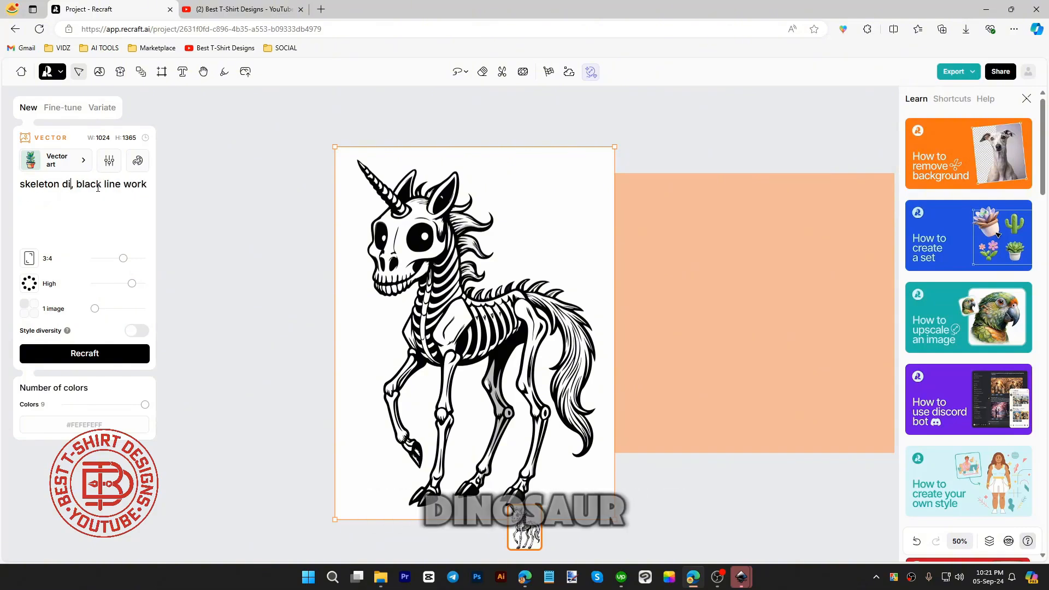
text(saur)
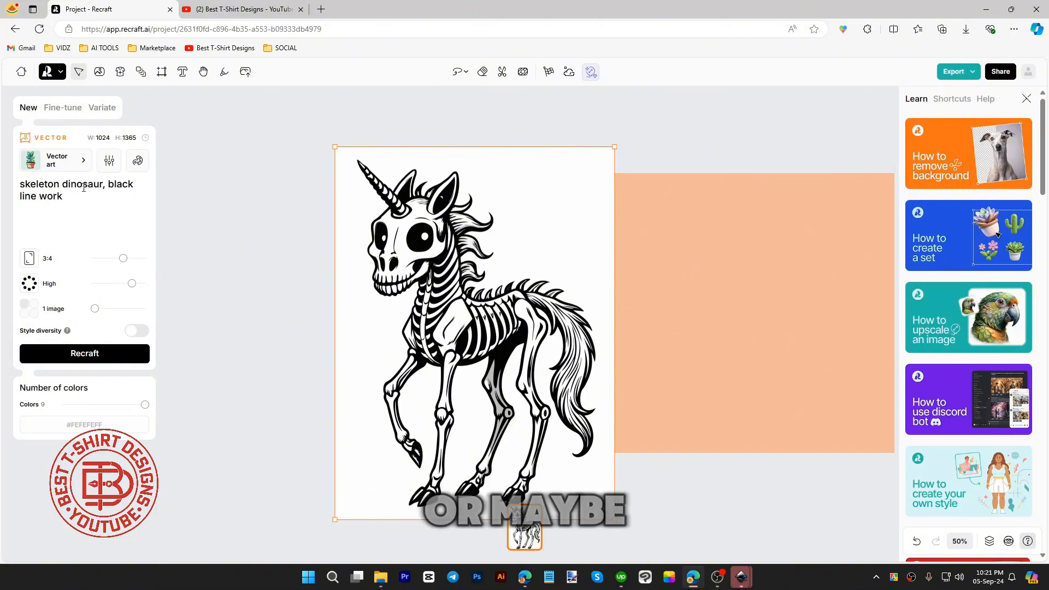
text(cartoony)
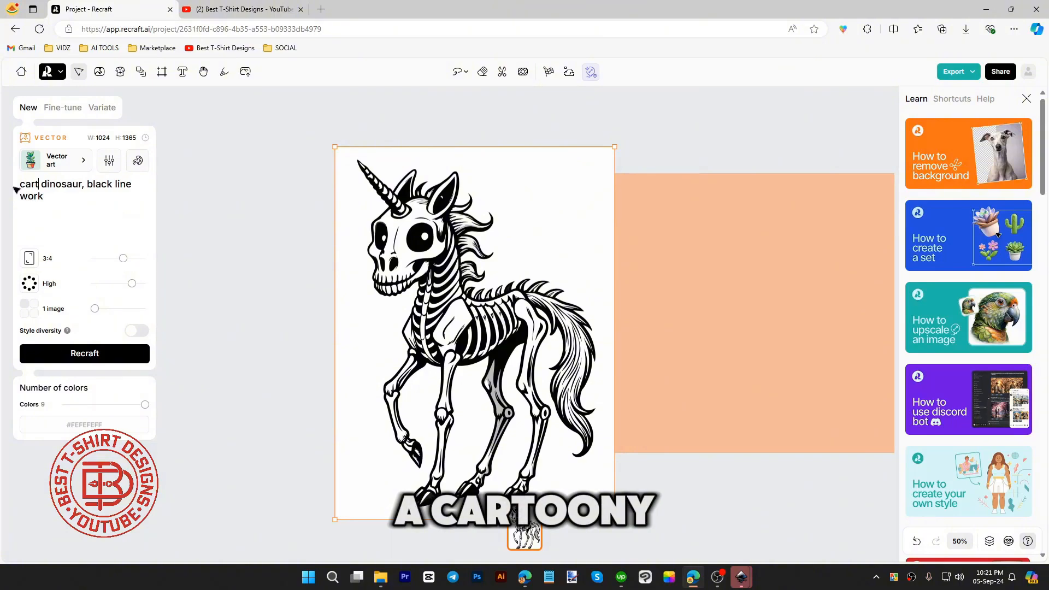
click(96, 350)
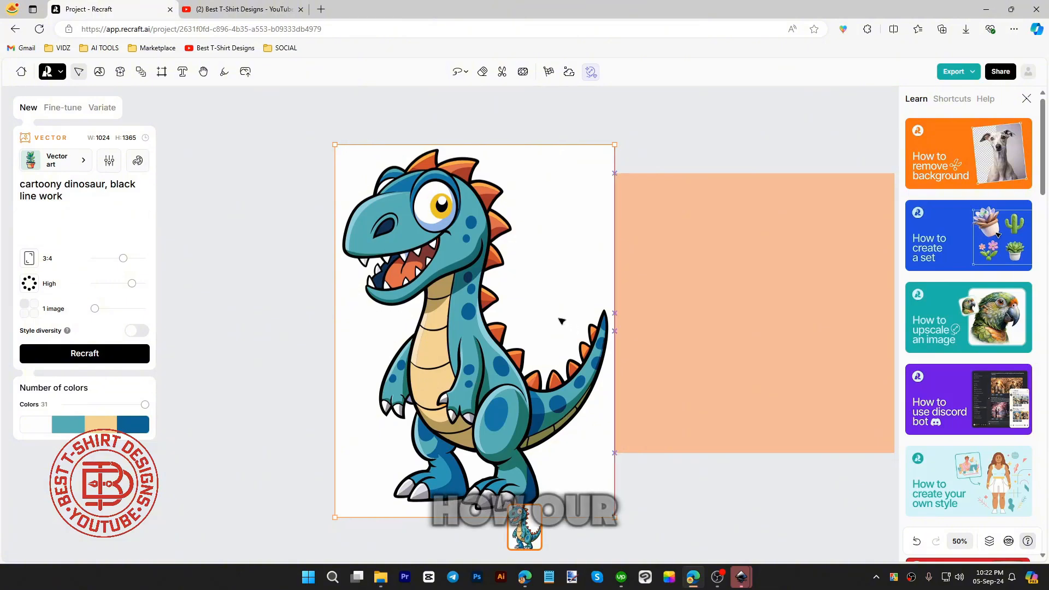
Move the dinosaur image away from the orange frame and export it as the SVG file cartoony-dinosaur--black-line-work.
drag(559, 321, 500, 295)
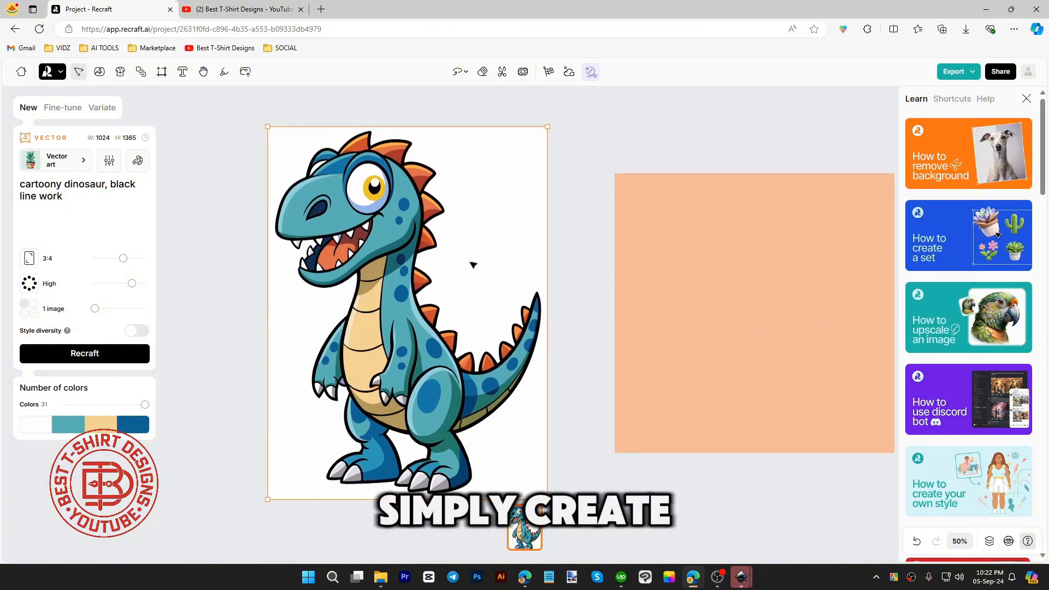
mouse_move(473, 264)
mouse_down()
mouse_move(523, 265)
mouse_move(485, 264)
mouse_up()
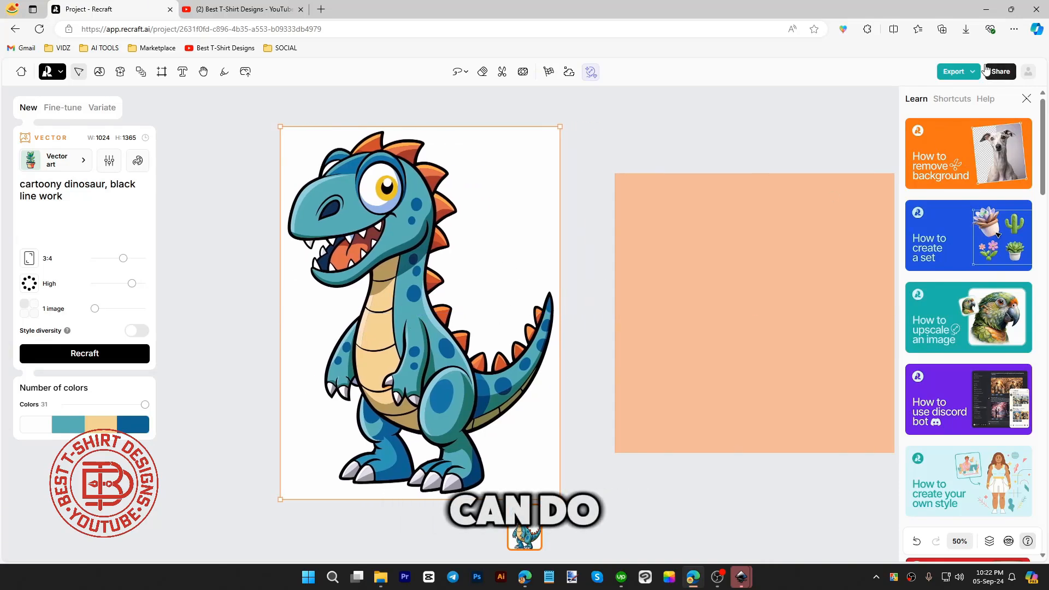
click(952, 72)
click(931, 170)
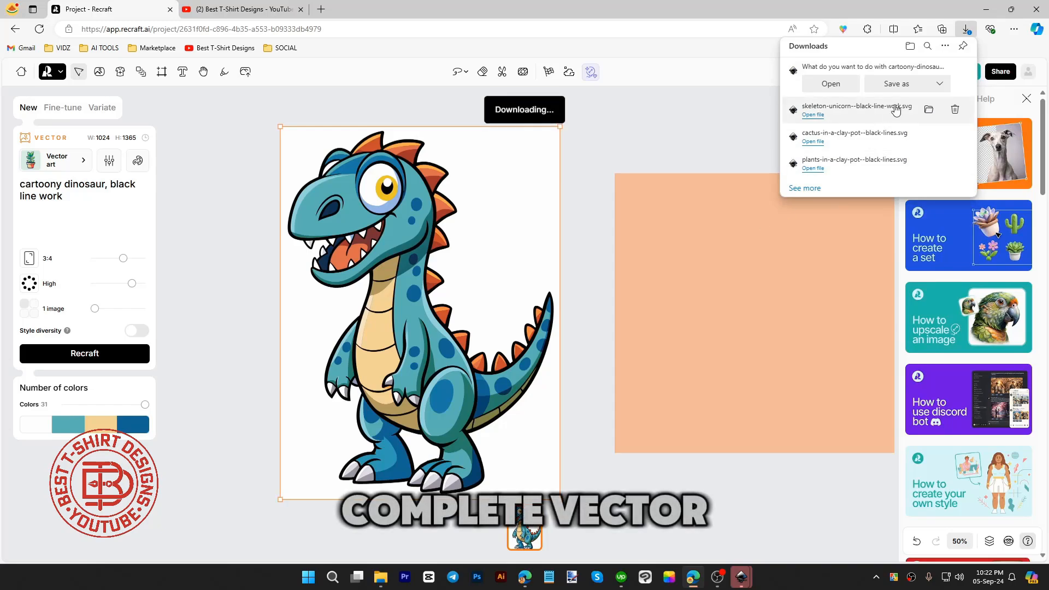
click(898, 86)
key(Return)
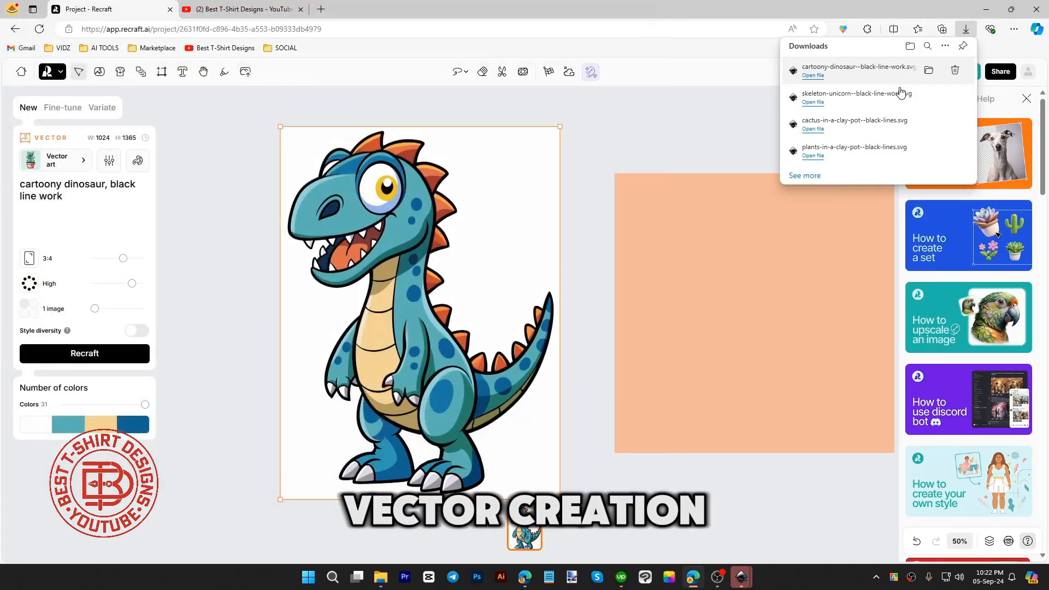
click(240, 335)
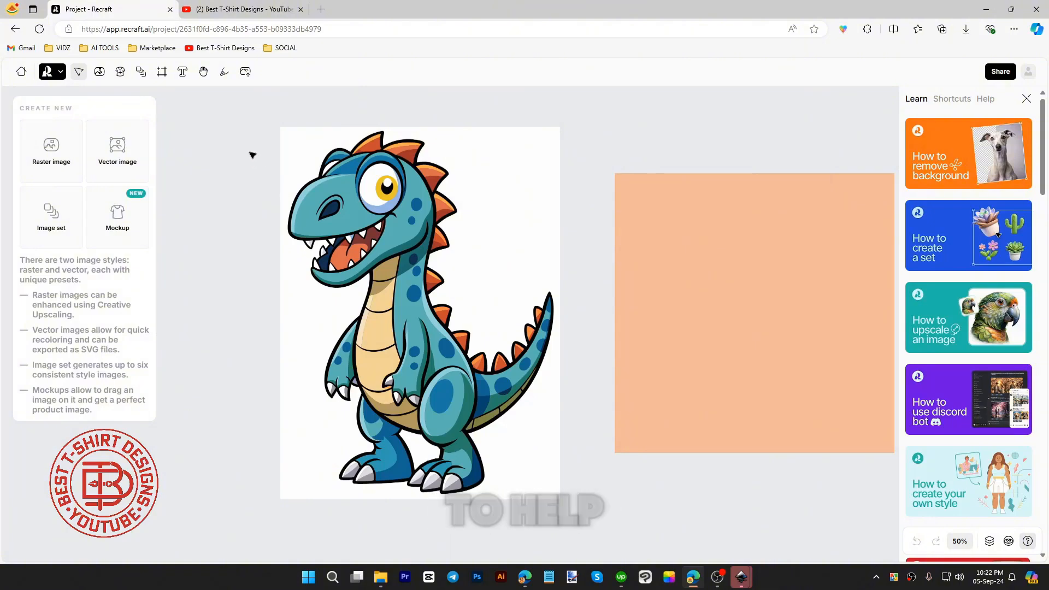
Leave the dinosaur project, create a new project and add a mockup to its canvas.
click(271, 141)
click(574, 444)
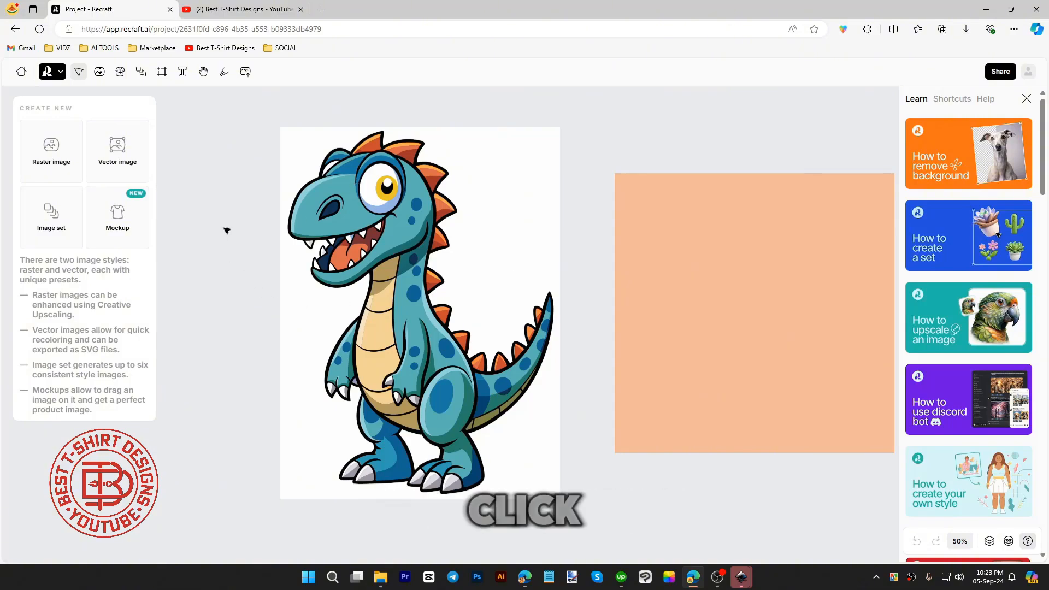
click(21, 76)
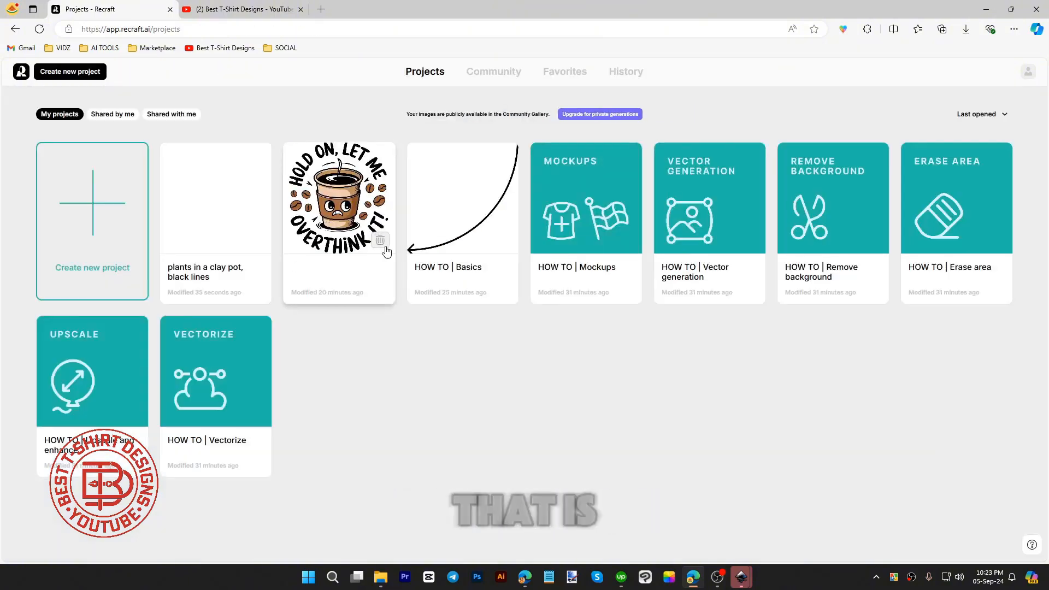
click(146, 219)
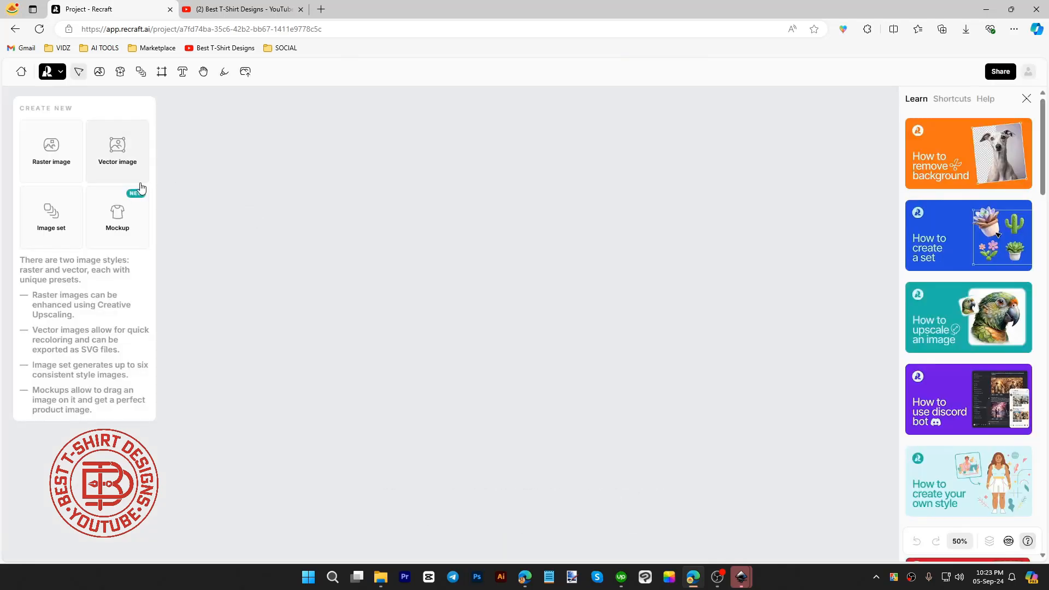
click(107, 211)
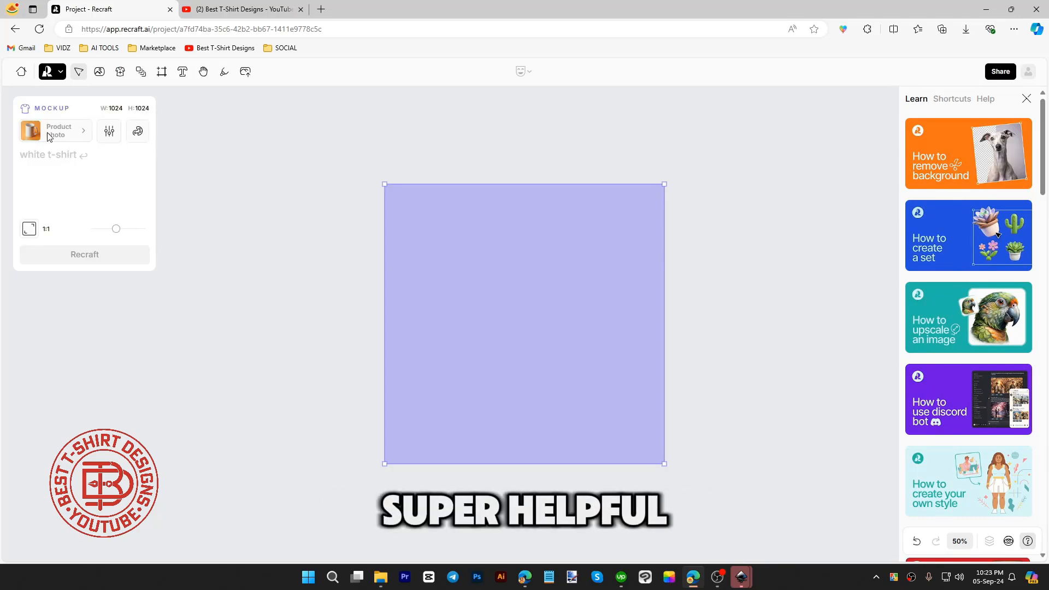
Set the mockup ratio to 3:4 and generate it from "female model wearing a white t-shirt, cinematic background".
click(60, 170)
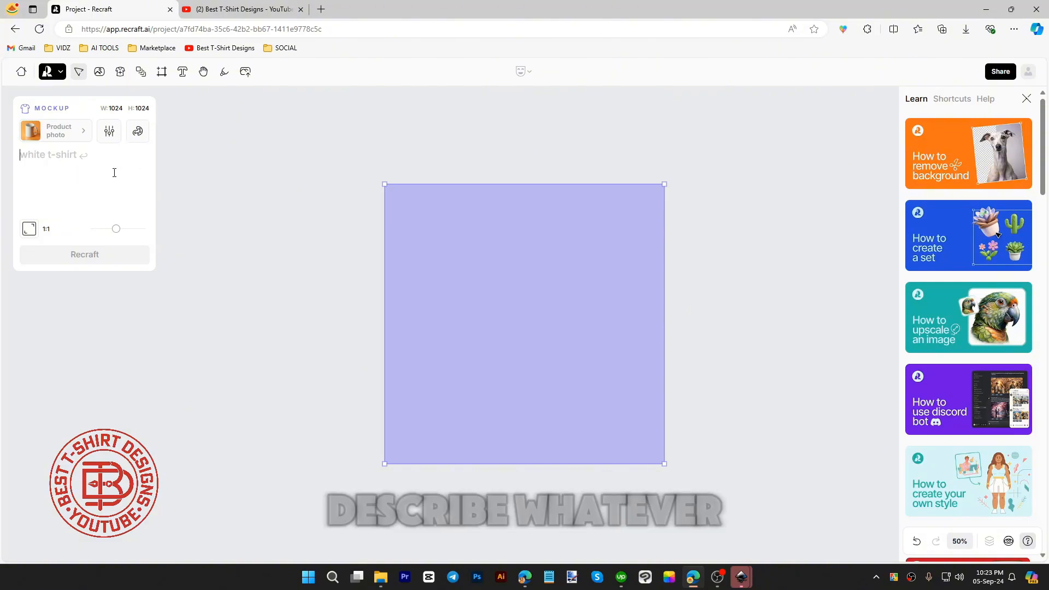
drag(115, 228, 125, 232)
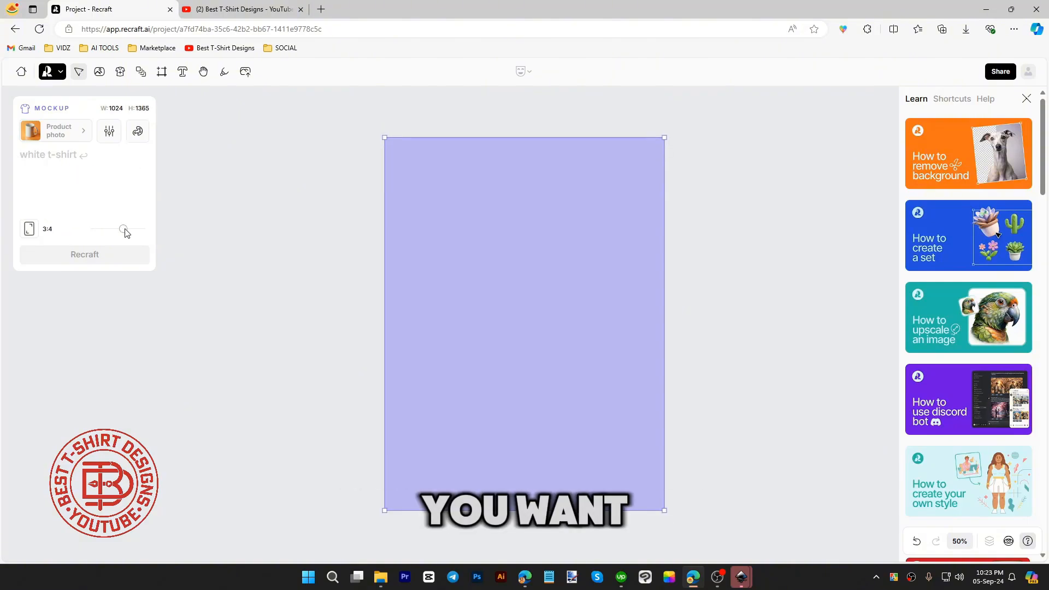
click(95, 195)
text(female model wearing a white t-shirt, cinematic background)
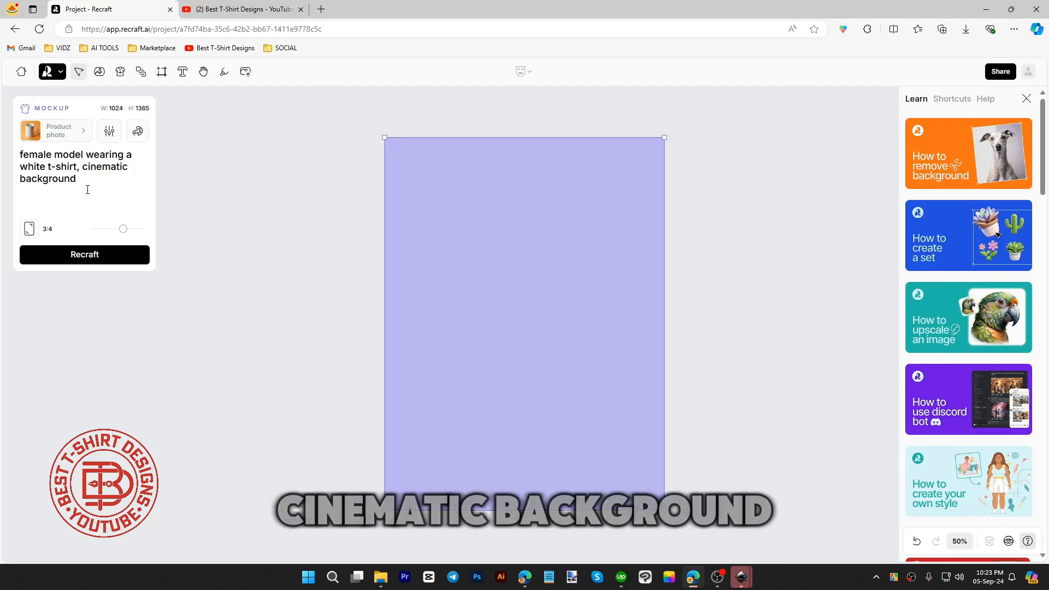
click(94, 253)
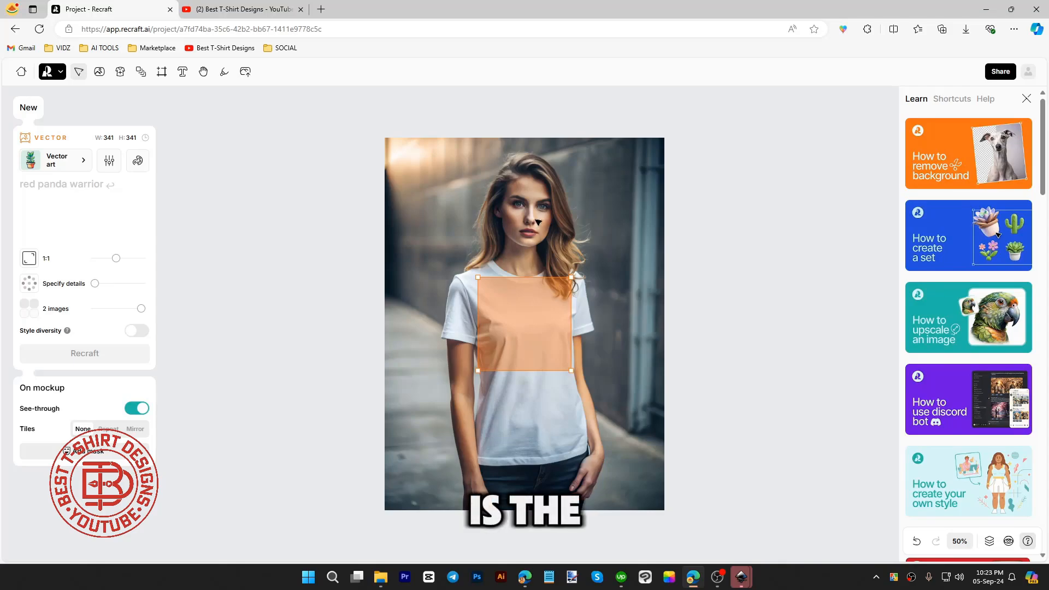
Move the orange design placeholder slightly lower on the model's chest.
scroll(535, 220, up, 4)
scroll(536, 220, down, 3)
scroll(535, 200, up, 3)
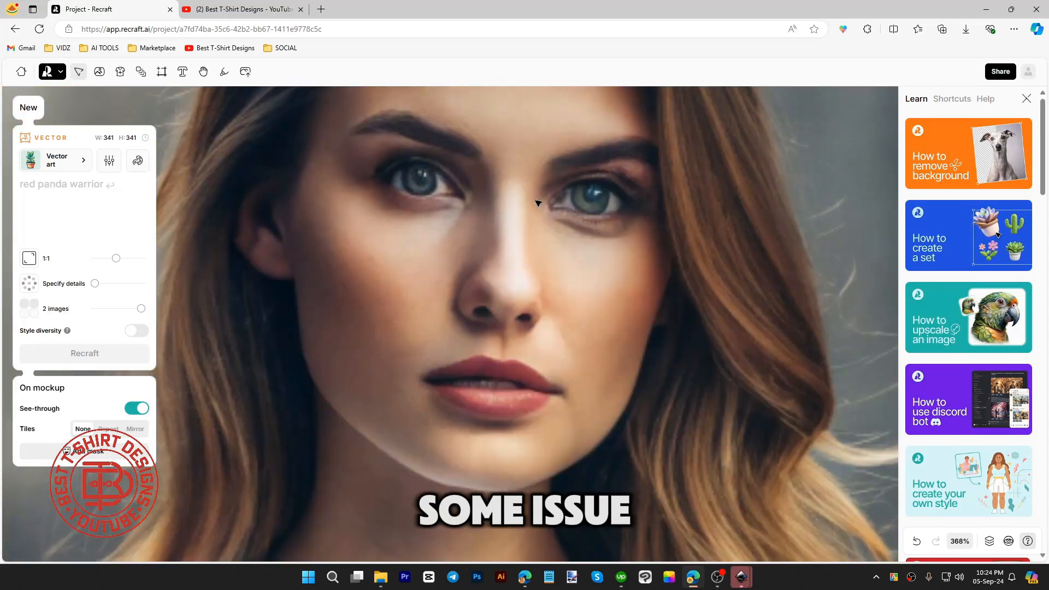
scroll(503, 373, down, 3)
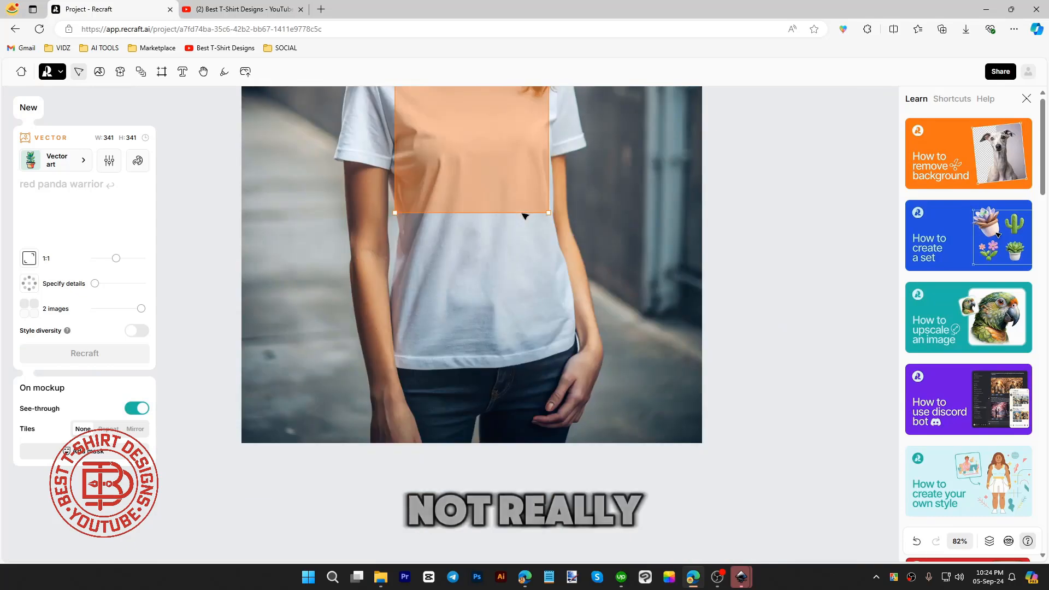
scroll(504, 281, down, 1)
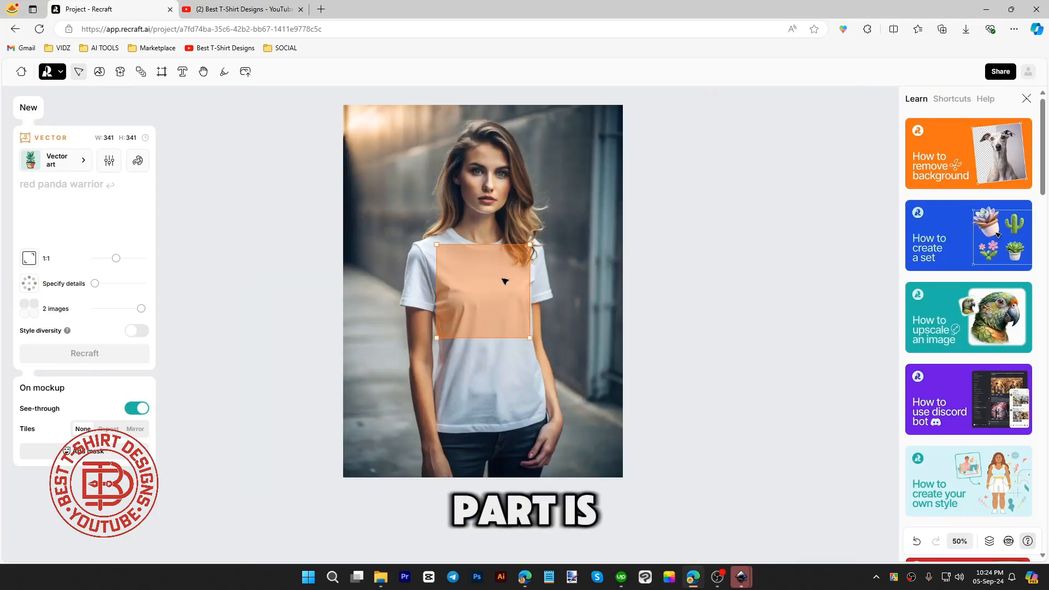
drag(489, 281, 503, 303)
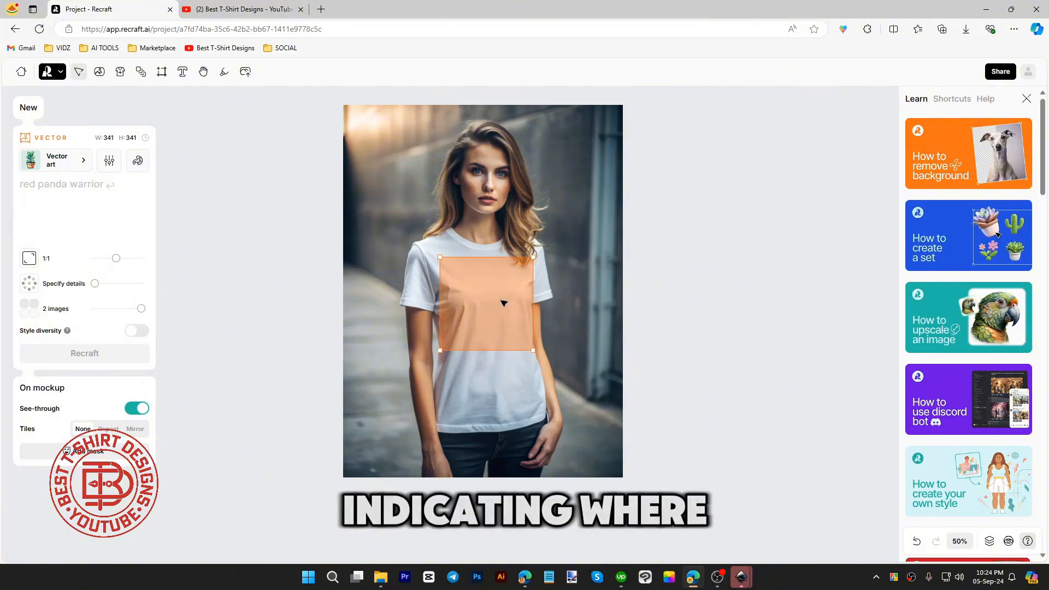
Place the PNG file 000 from the VECTOR folder onto the T-shirt mockup.
click(381, 574)
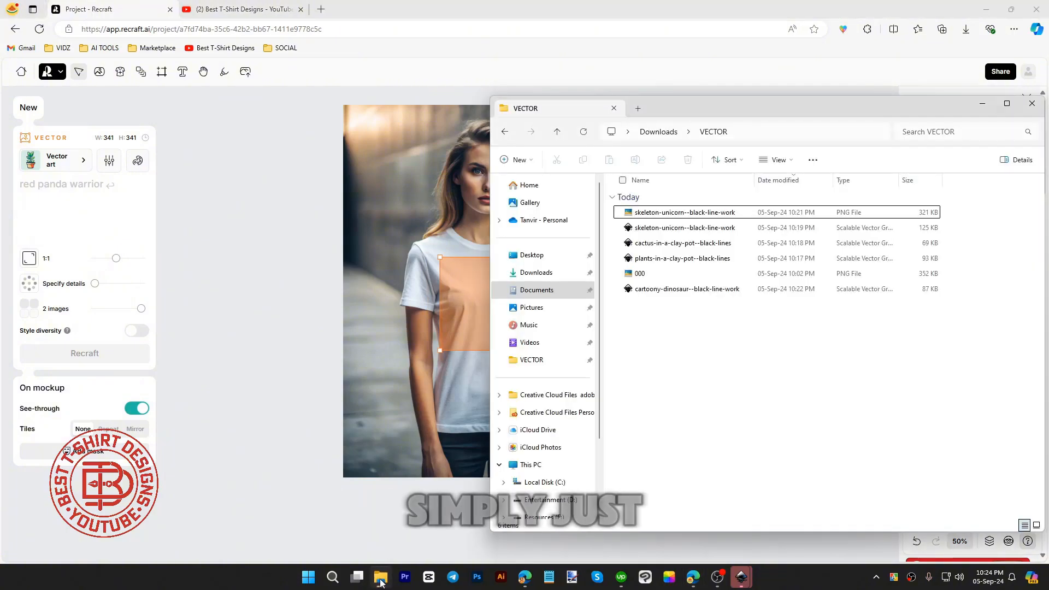
click(642, 275)
drag(641, 276, 424, 284)
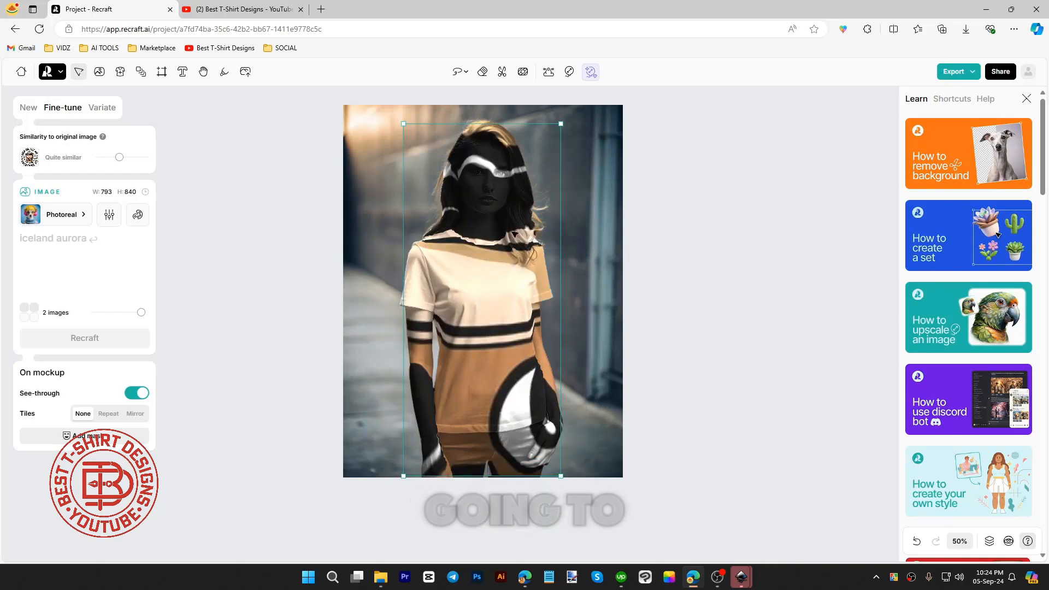
Shrink the coffee-cup design to 73 by 78 on the model's chest and delete the orange placeholder behind it.
drag(562, 124, 408, 359)
drag(513, 360, 557, 365)
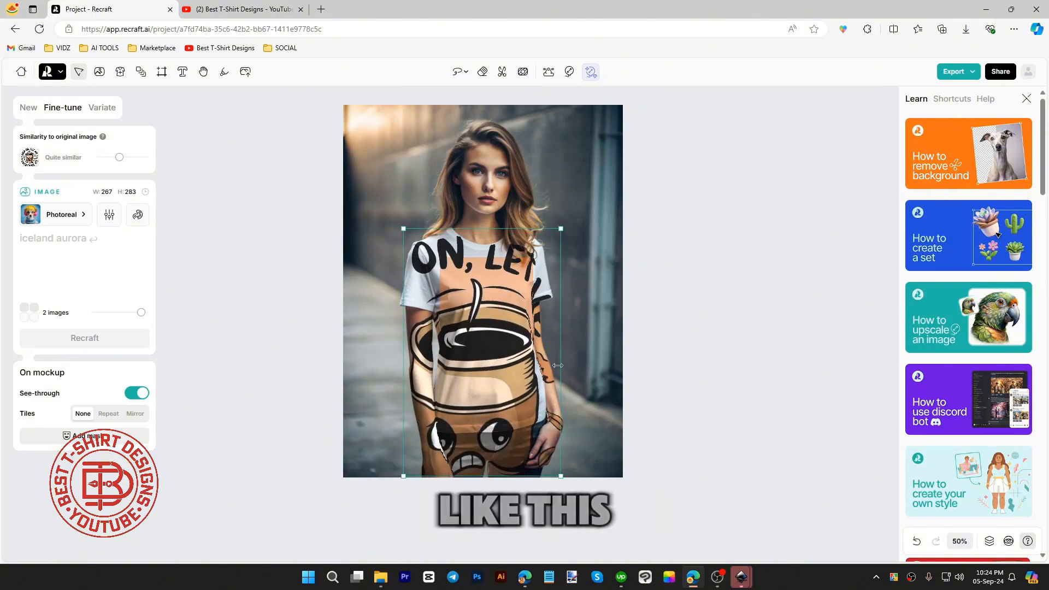
drag(561, 474, 453, 281)
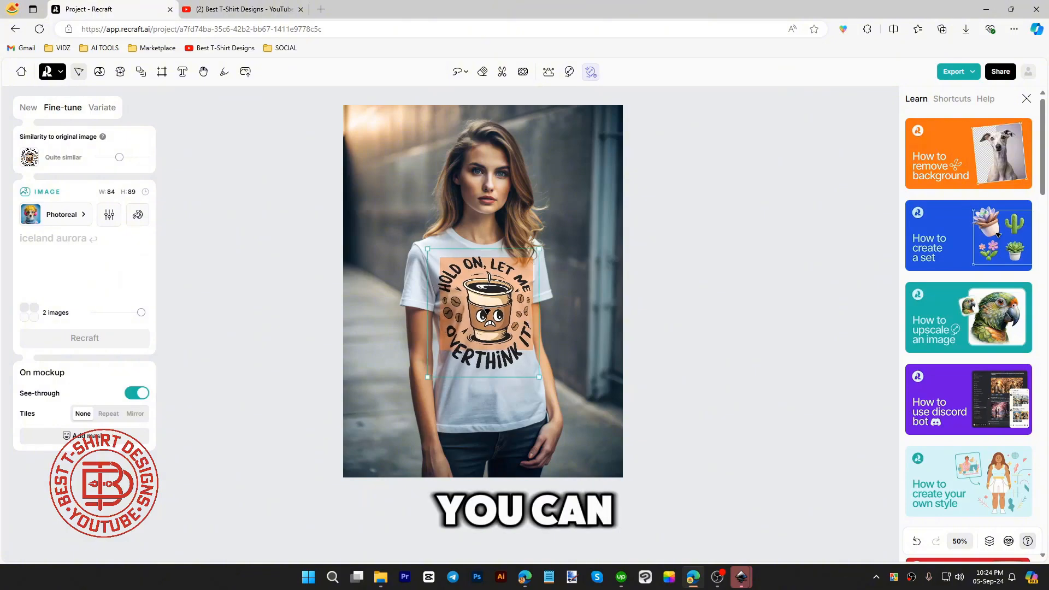
drag(540, 379, 516, 340)
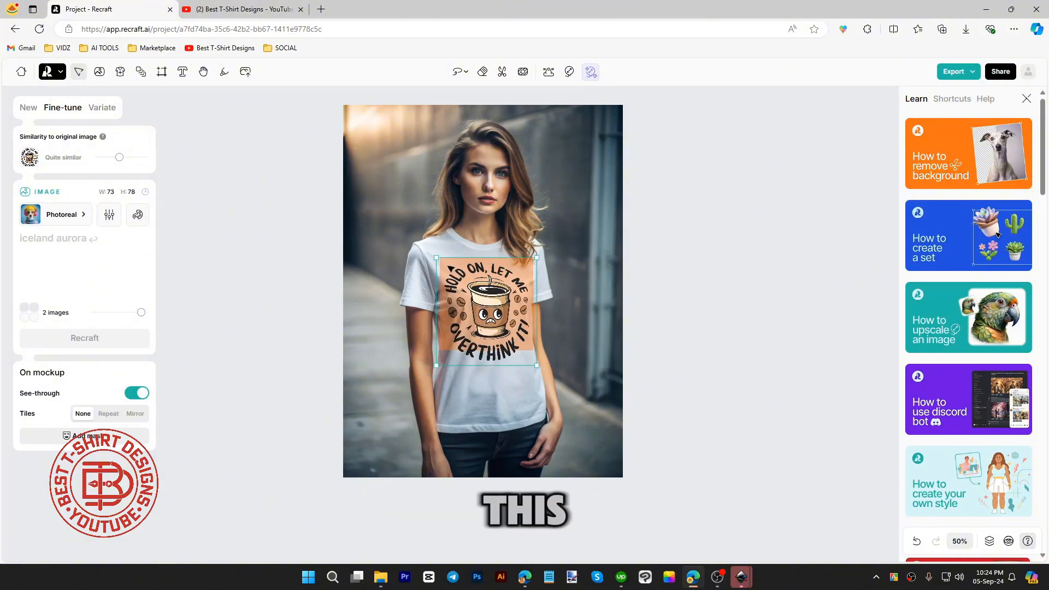
mouse_move(481, 305)
mouse_down()
mouse_move(482, 343)
mouse_move(499, 334)
mouse_move(500, 305)
mouse_up()
click(470, 281)
key(Delete)
Examine the coffee-cup print on the model's shirt at several magnifications, checking how it blends with the fabric.
scroll(504, 291, up, 5)
scroll(504, 293, down, 4)
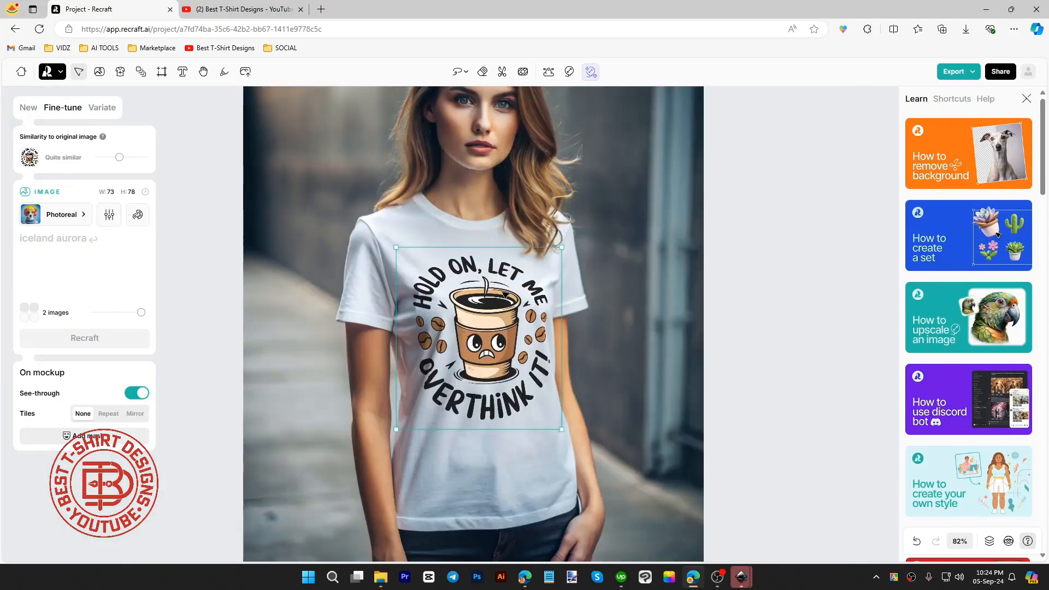
scroll(505, 295, up, 1)
scroll(504, 295, down, 1)
scroll(506, 294, up, 1)
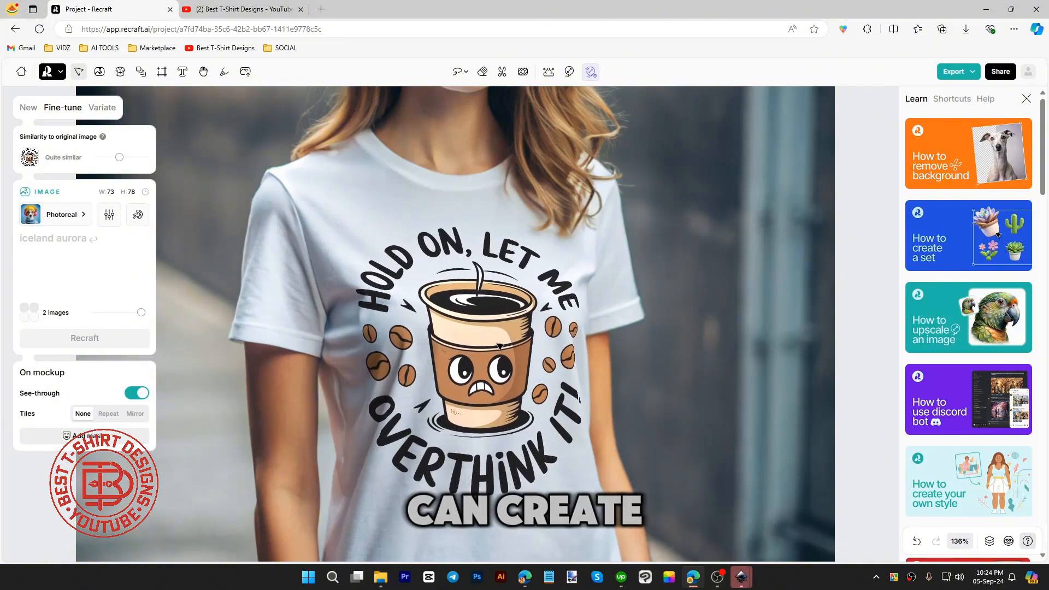
click(496, 281)
scroll(494, 279, down, 1)
scroll(497, 278, down, 1)
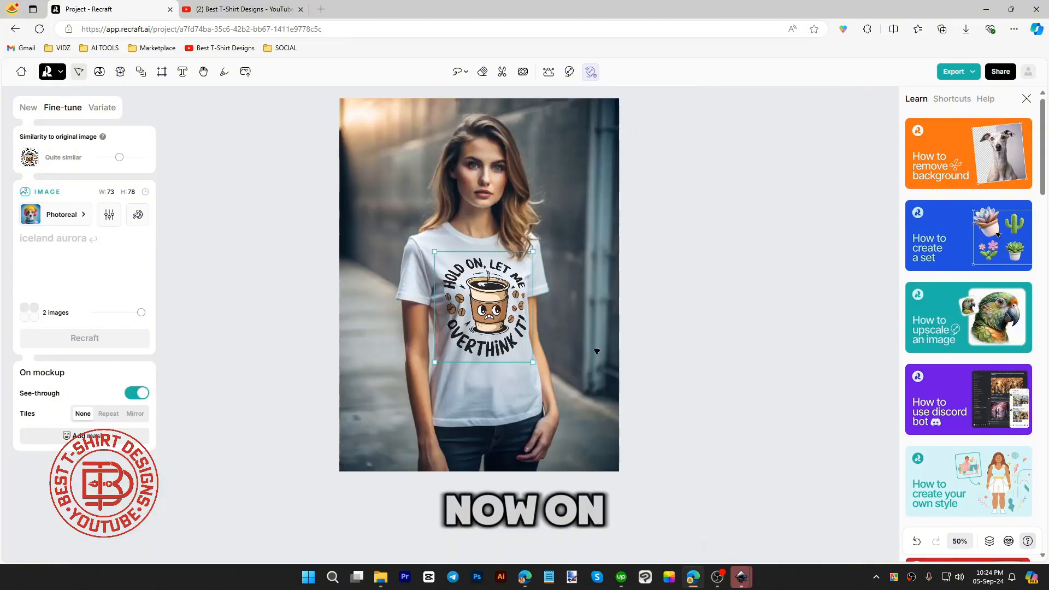
click(667, 371)
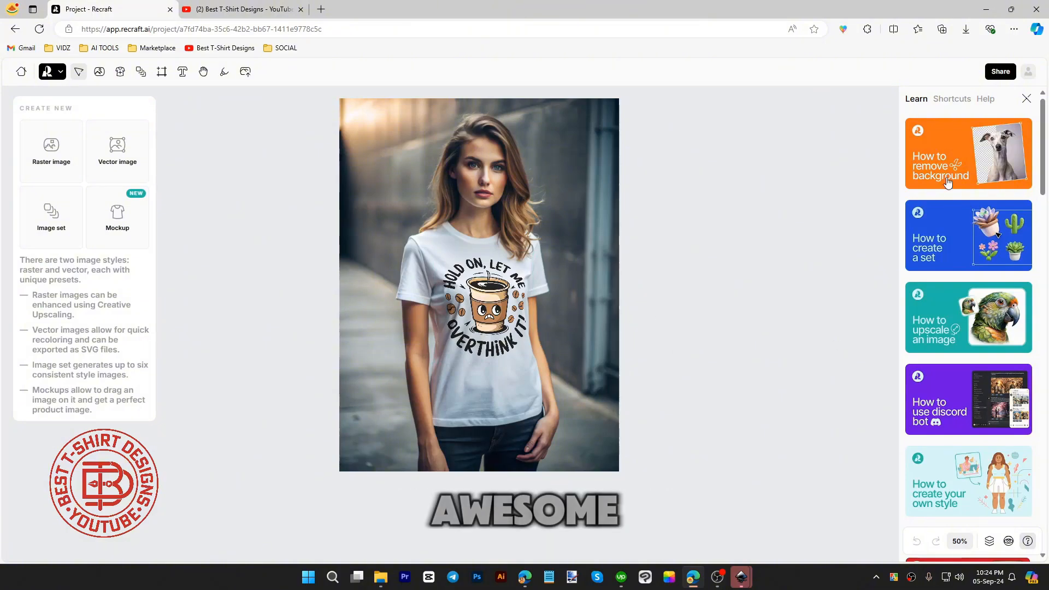
Export the model mockup with the coffee-cup print as a JPG and save it in the VECTOR folder.
click(588, 192)
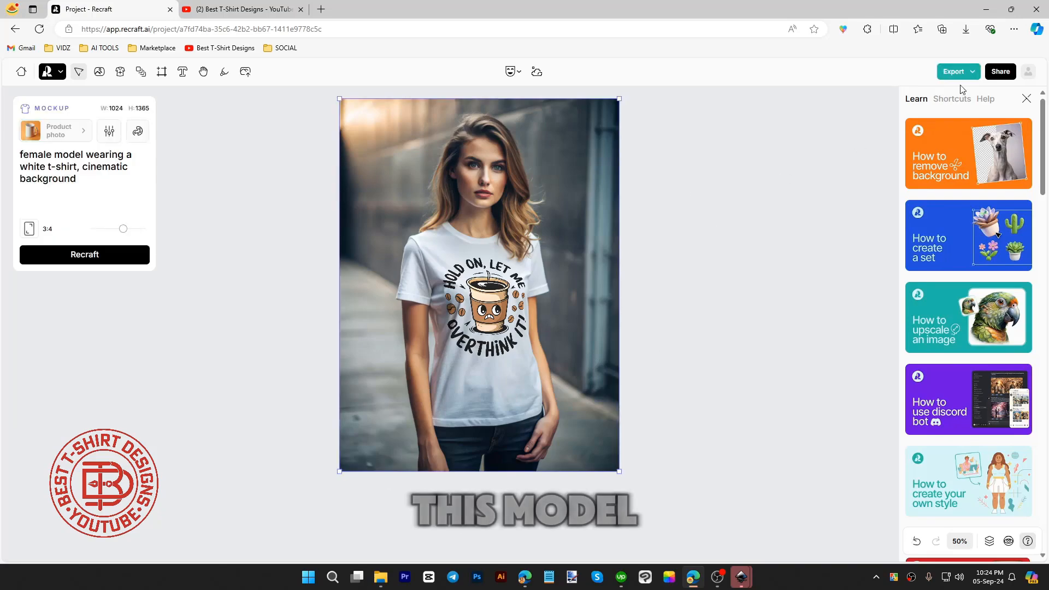
click(968, 73)
click(974, 146)
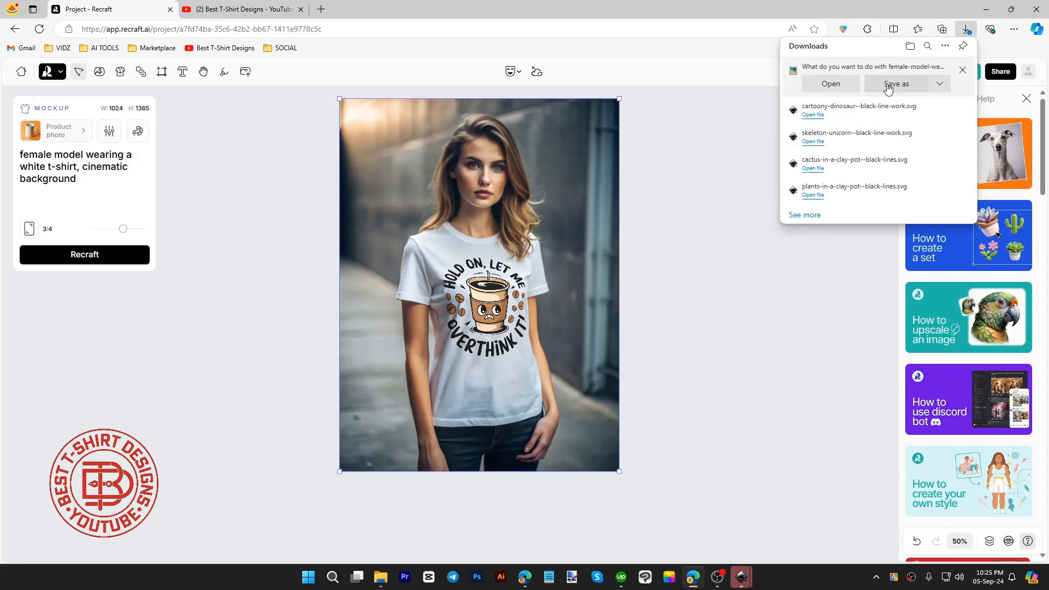
click(887, 85)
key(Return)
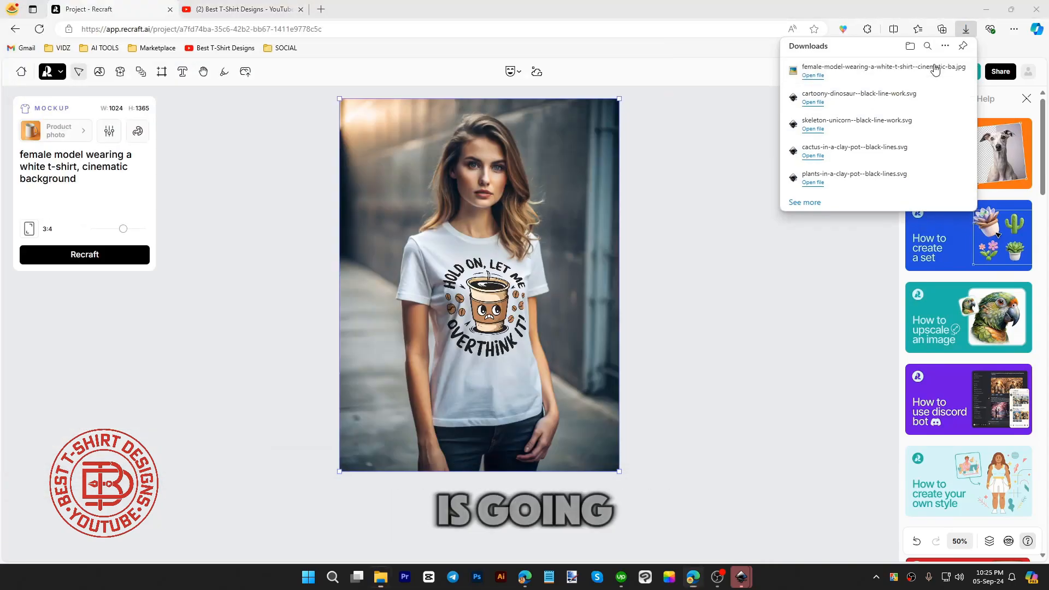
Open the exported mockup JPG from the VECTOR folder and examine the print and fabric detail at several magnifications.
click(935, 70)
double_click(642, 212)
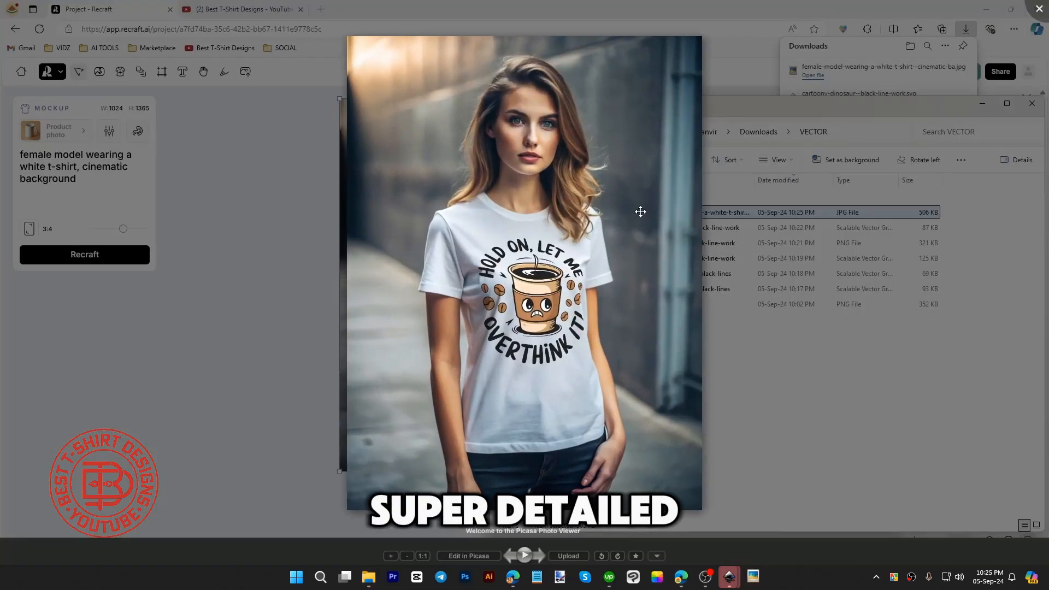
scroll(535, 276, up, 3)
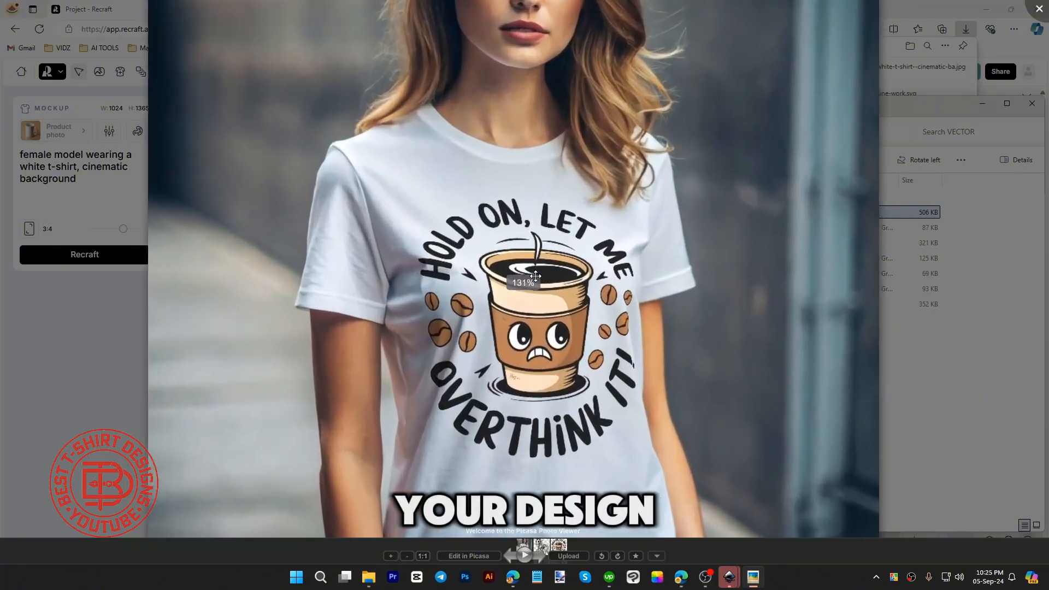
scroll(535, 276, down, 3)
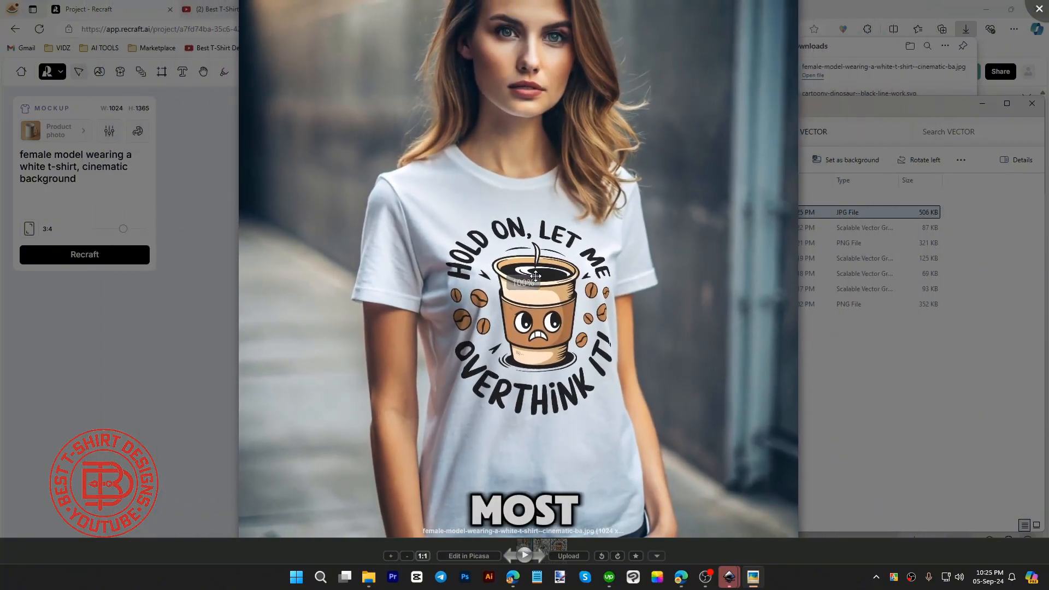
scroll(535, 275, up, 3)
scroll(558, 326, down, 1)
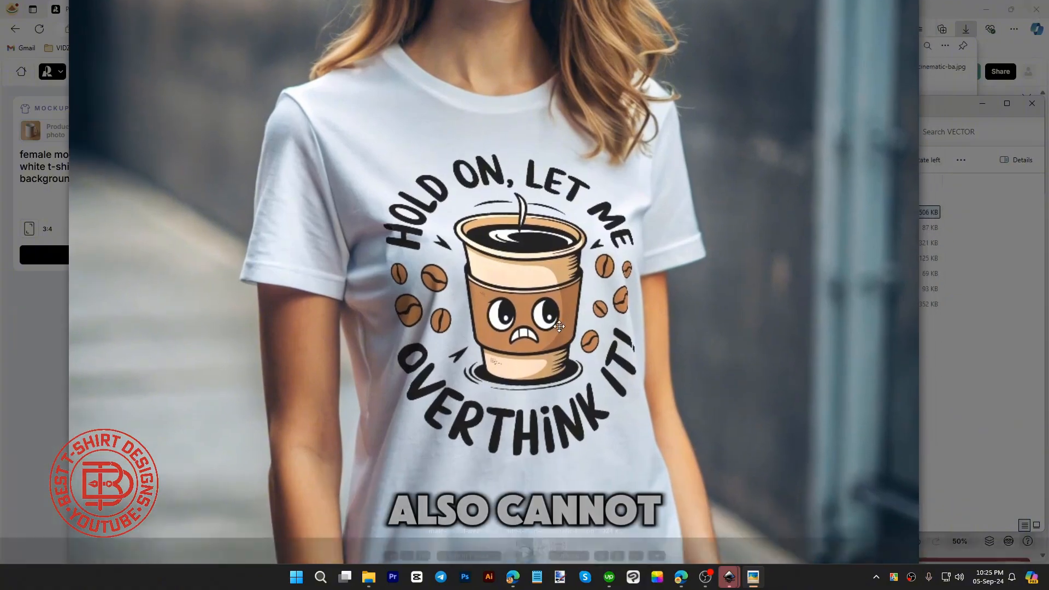
scroll(407, 315, up, 5)
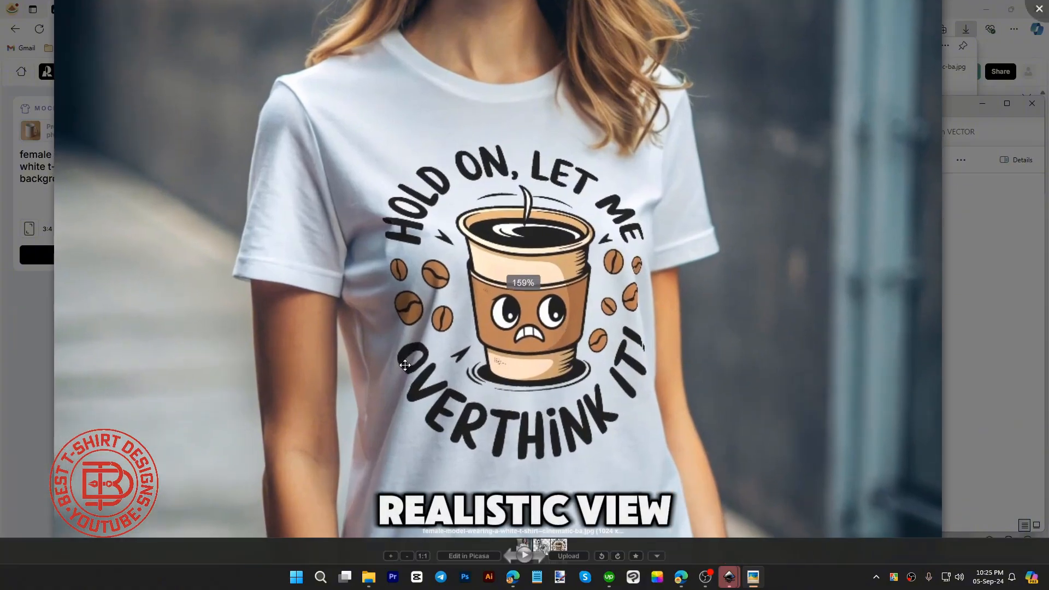
scroll(416, 256, down, 6)
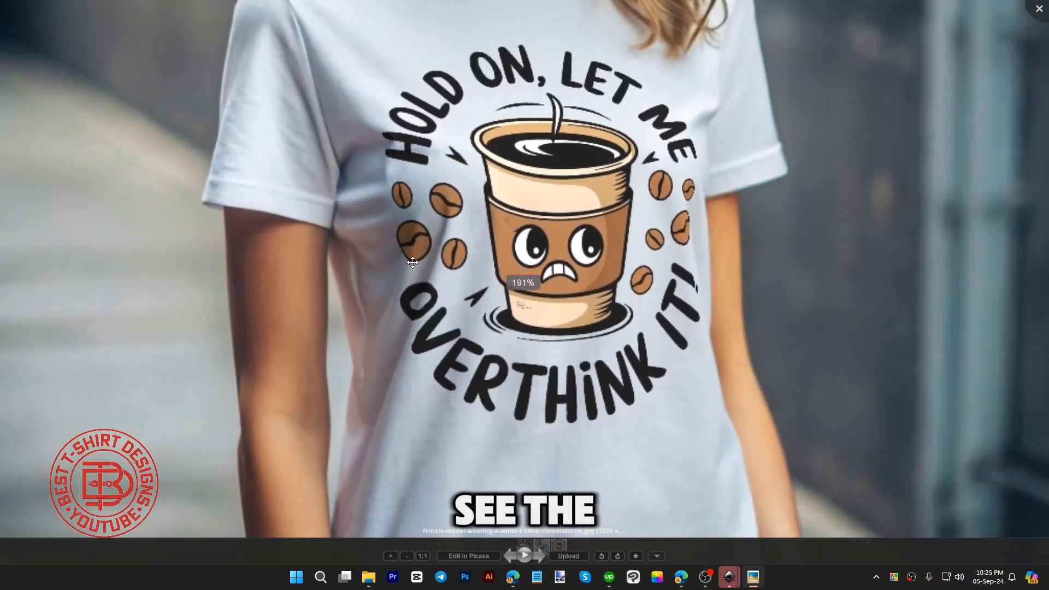
scroll(563, 297, down, 3)
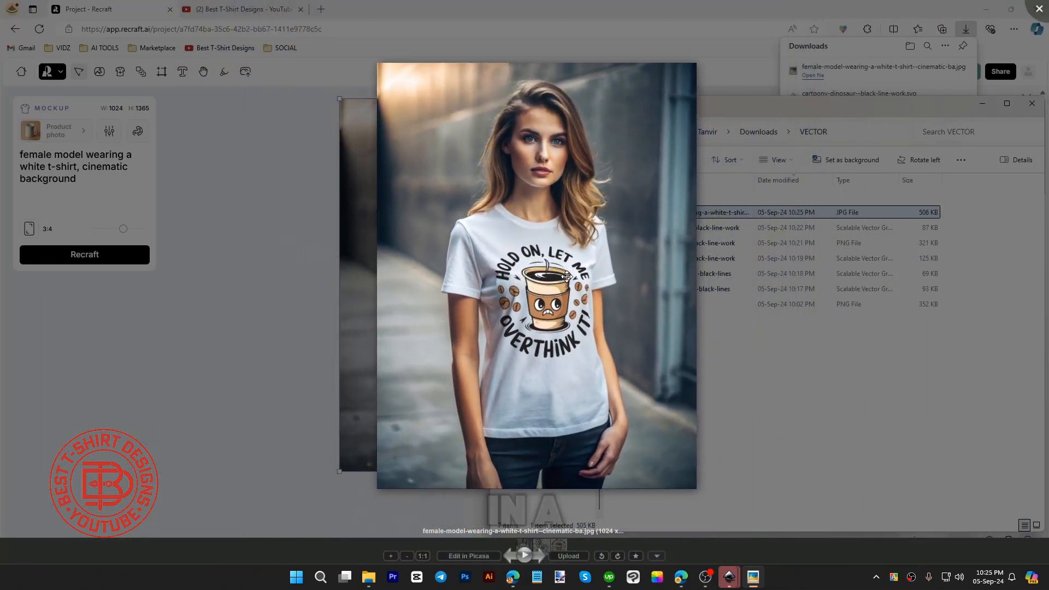
key(Escape)
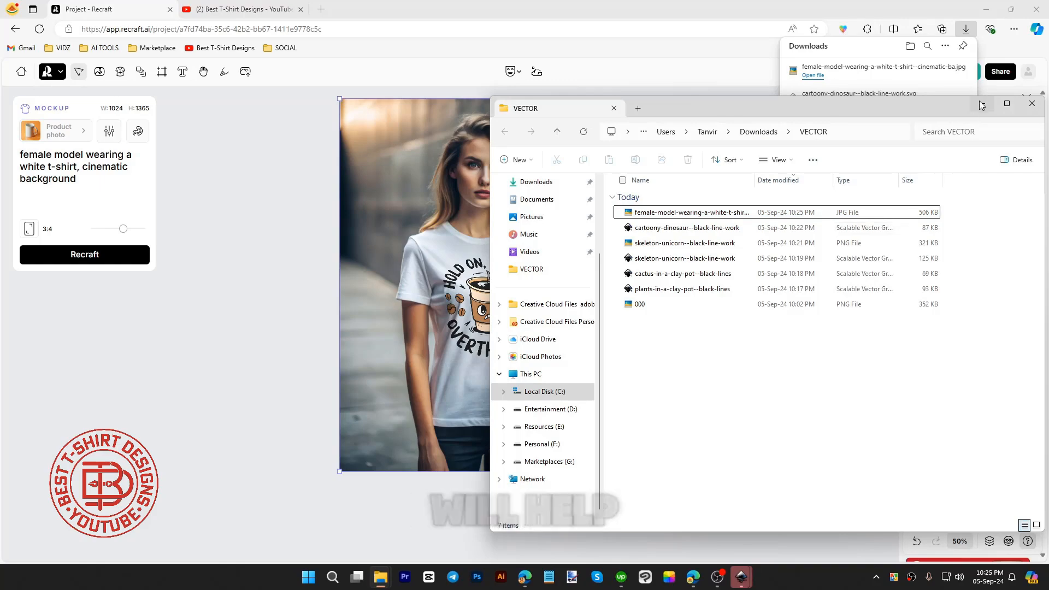
click(982, 103)
click(683, 186)
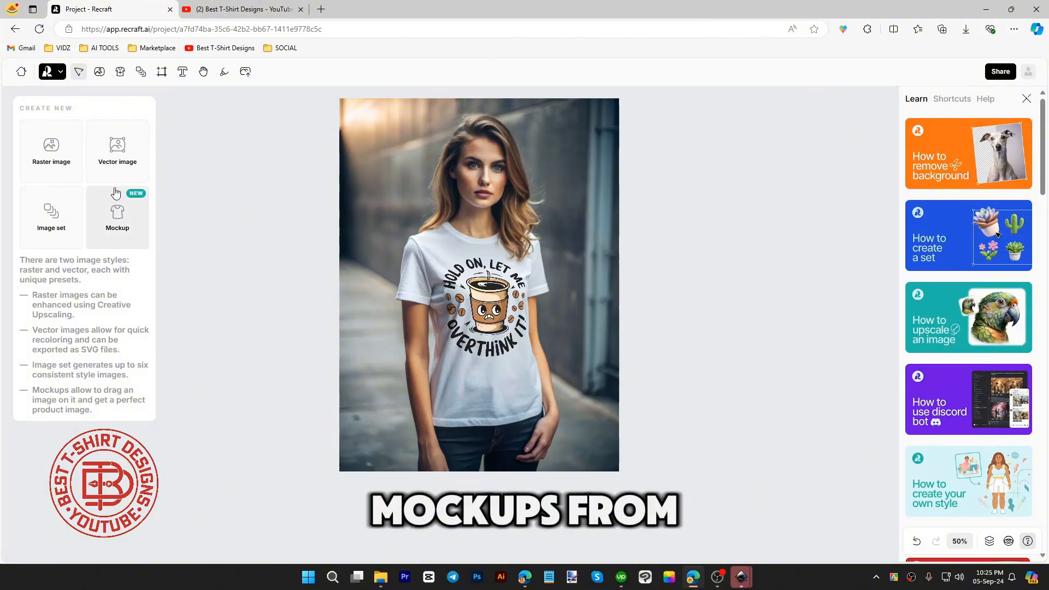
Change the existing mockup's prompt to "female model wearing a white t-shirt, garden background" and regenerate it.
click(133, 224)
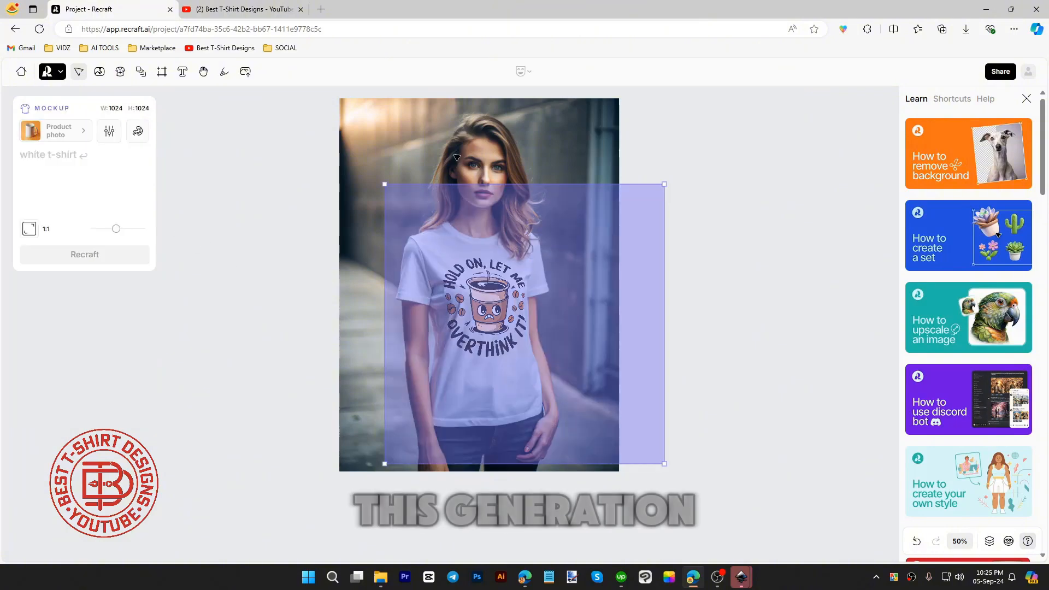
click(432, 163)
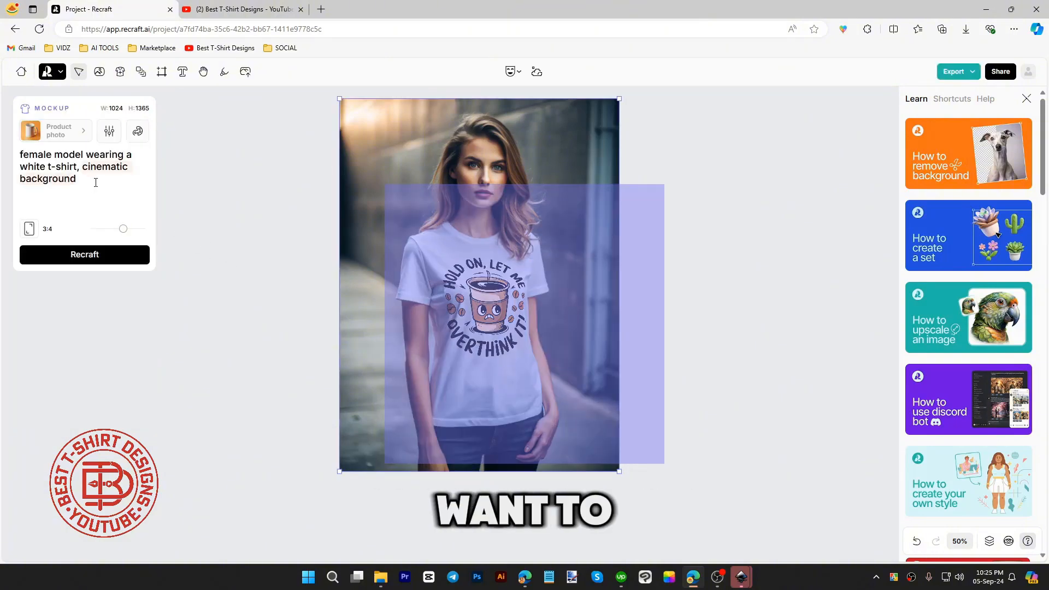
text(garden )
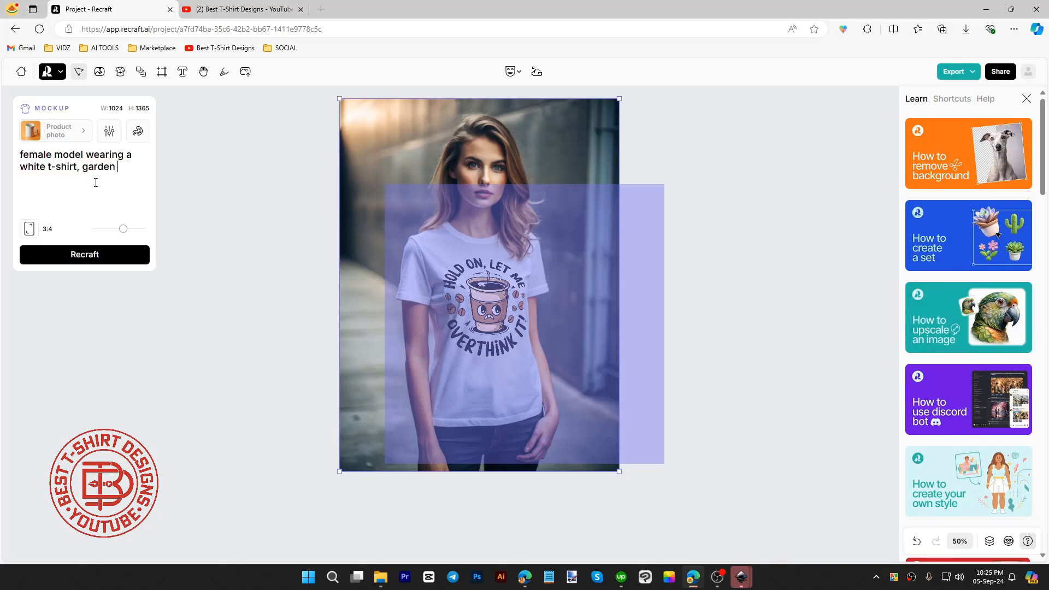
text(backgo)
click(84, 254)
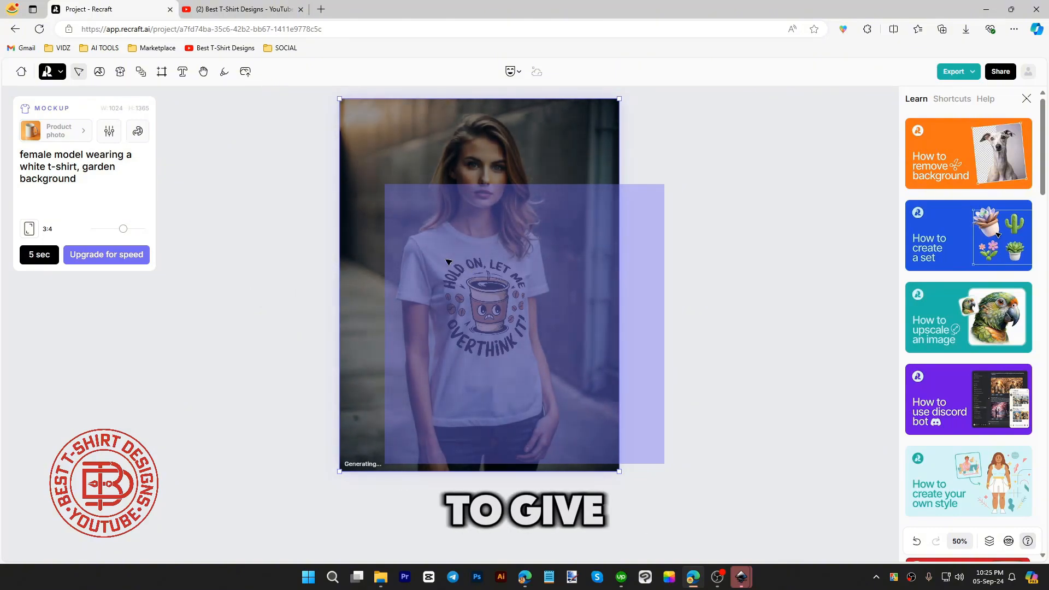
Move the empty square mockup frame off the model image and delete it.
drag(448, 263, 644, 300)
key(Delete)
click(560, 223)
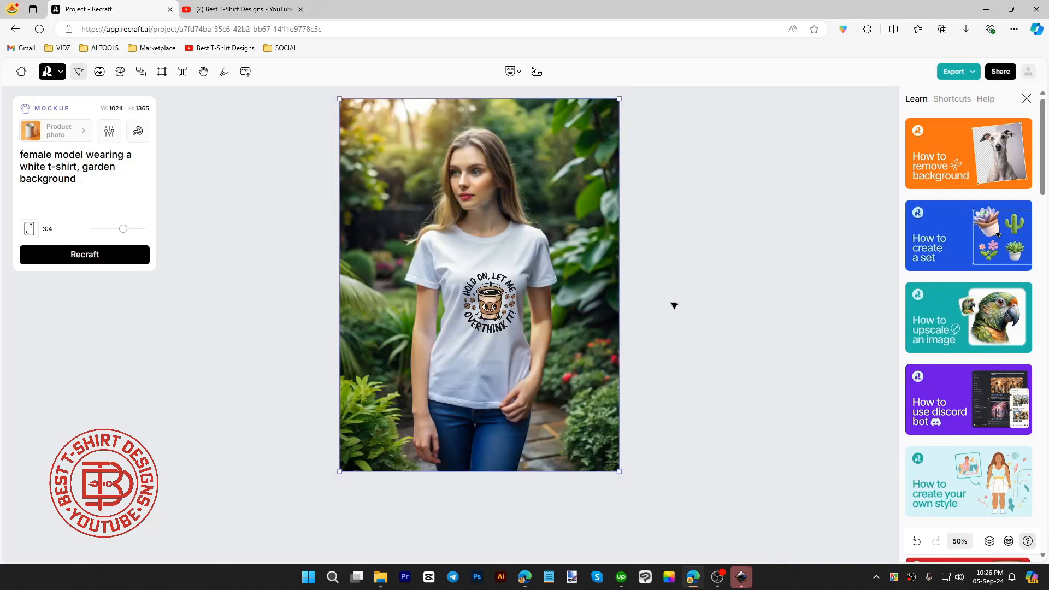
Enlarge the coffee-cup design to 112 by 118 and position it on the chest of the model in the garden.
click(475, 312)
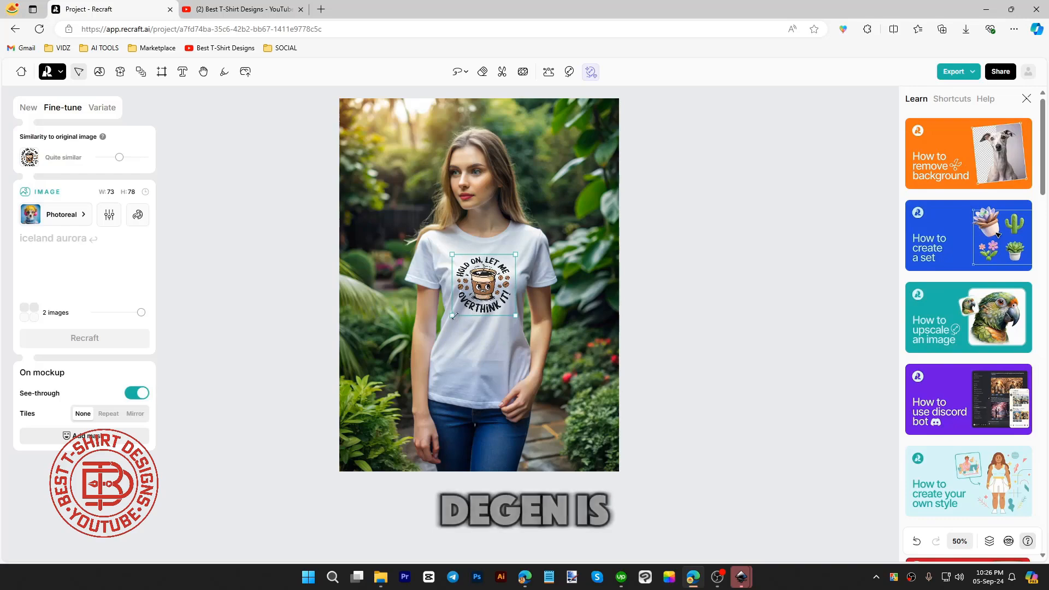
drag(454, 315, 439, 347)
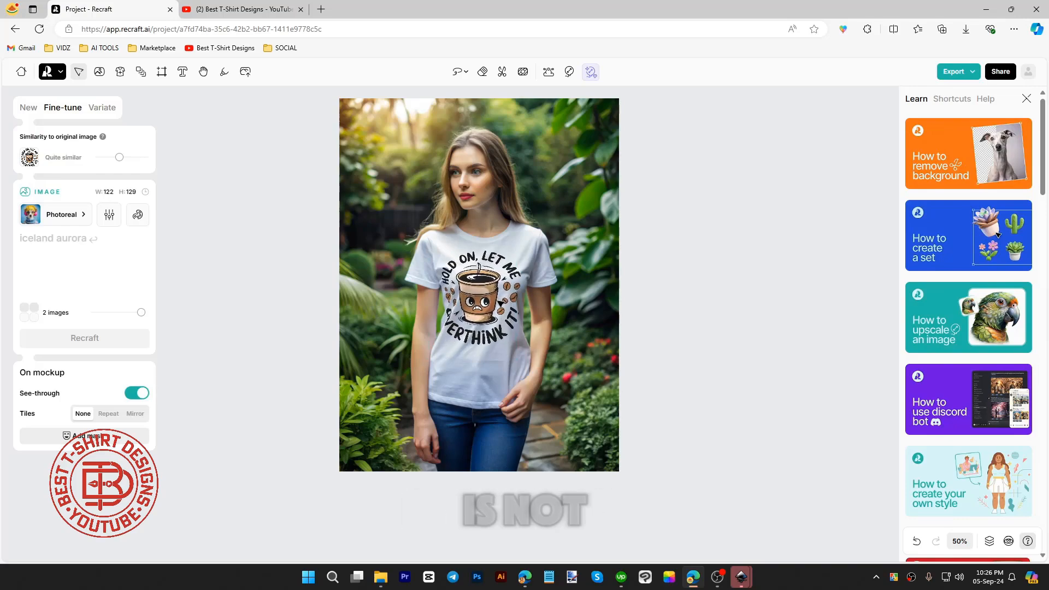
drag(498, 301, 500, 299)
drag(438, 347, 442, 337)
drag(489, 308, 488, 308)
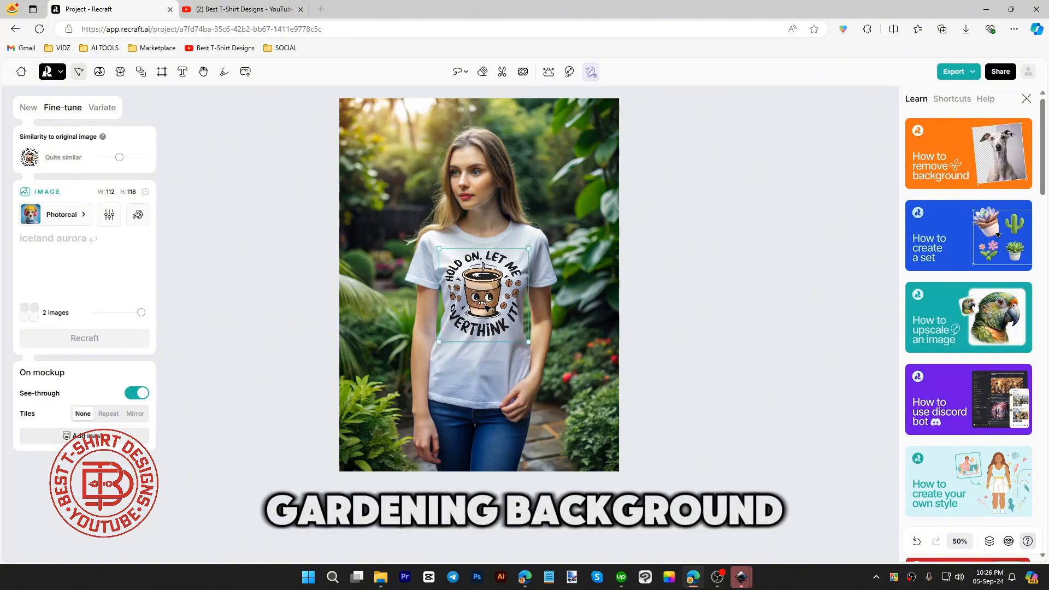
click(705, 342)
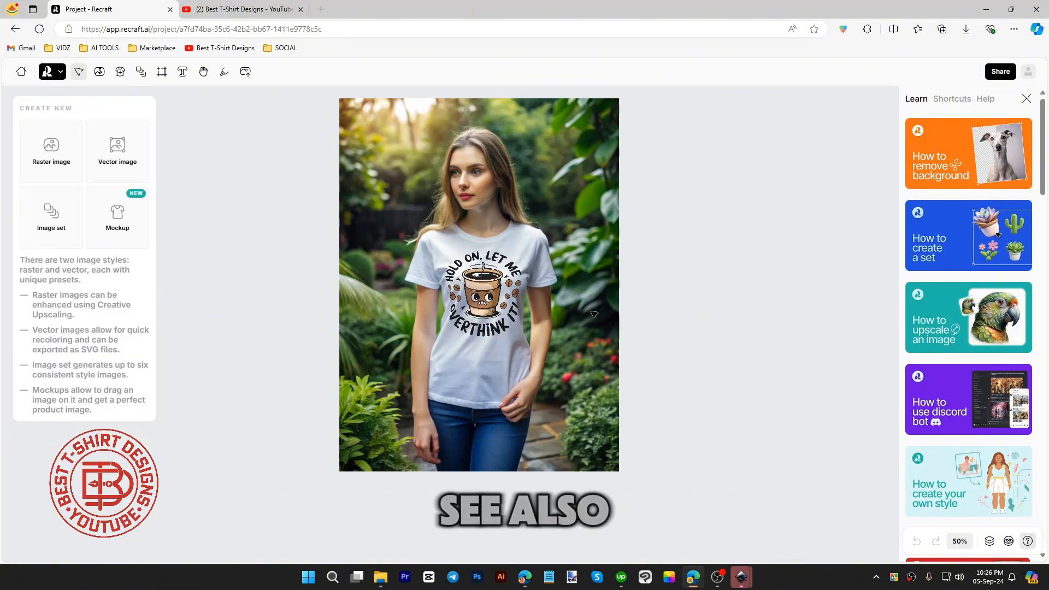
Export the garden-background mockup as a 1024 by 1365 JPG and save the file.
scroll(477, 285, up, 9)
scroll(478, 284, down, 8)
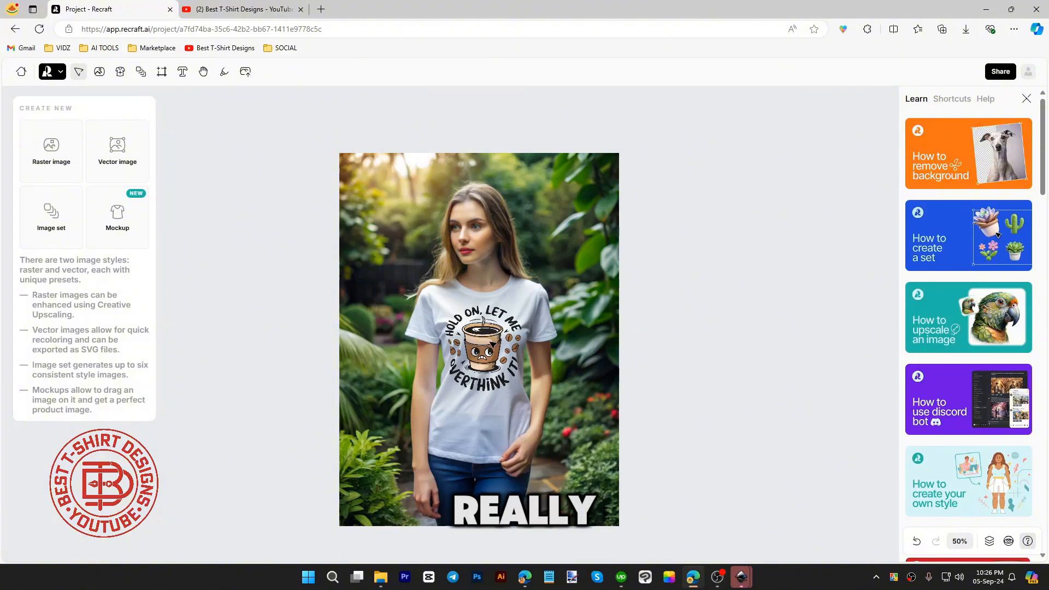
scroll(493, 344, up, 5)
scroll(649, 374, down, 5)
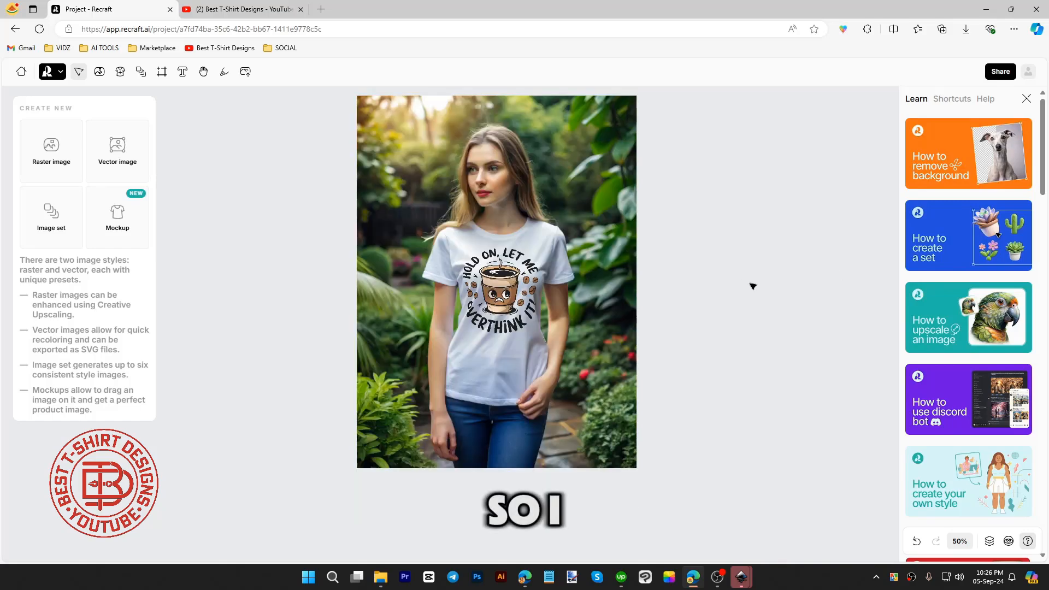
click(611, 181)
click(973, 71)
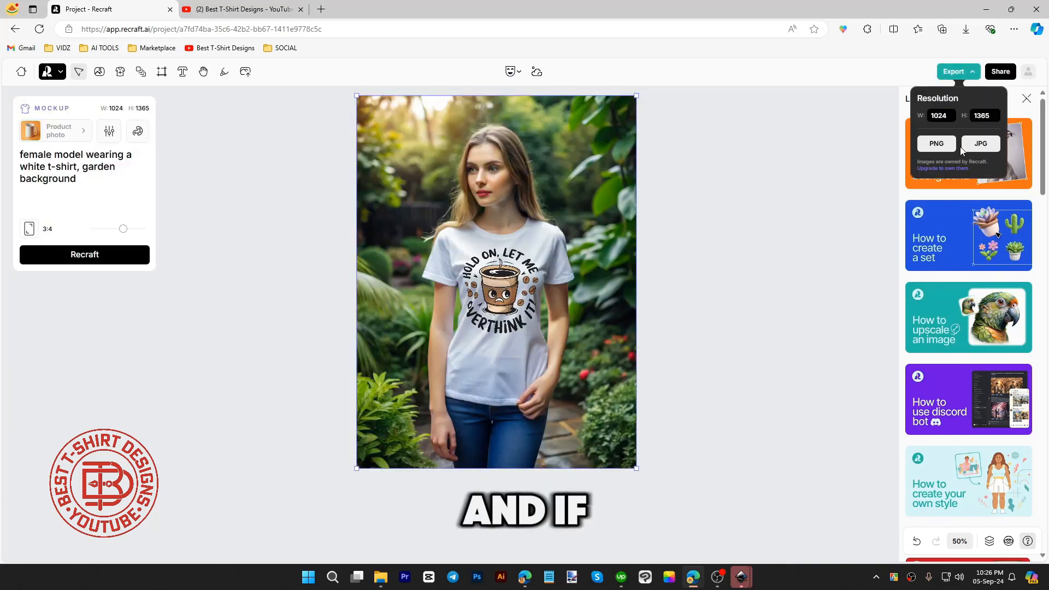
click(980, 143)
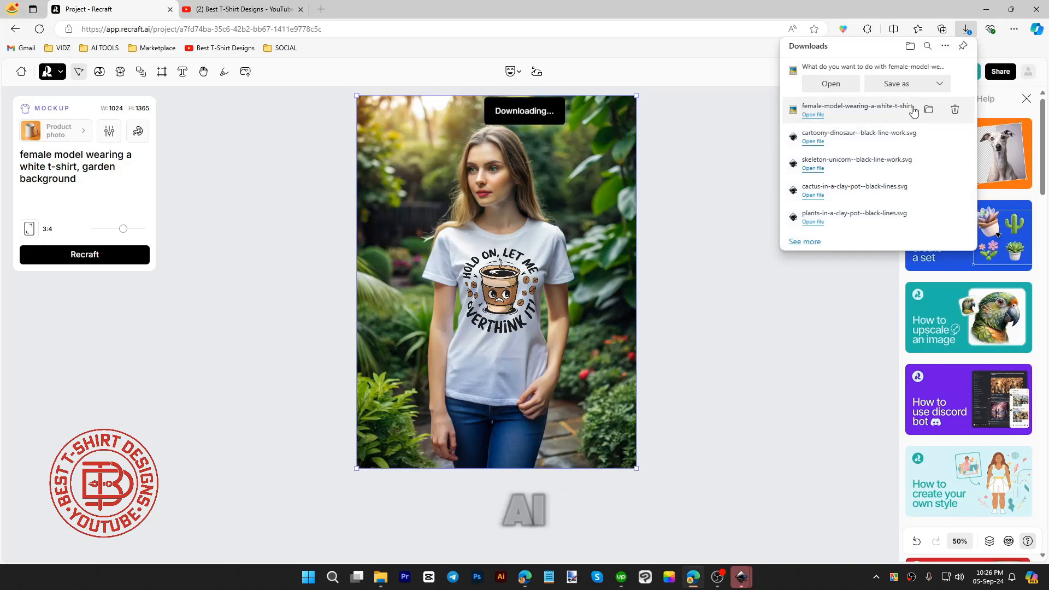
click(896, 83)
key(Return)
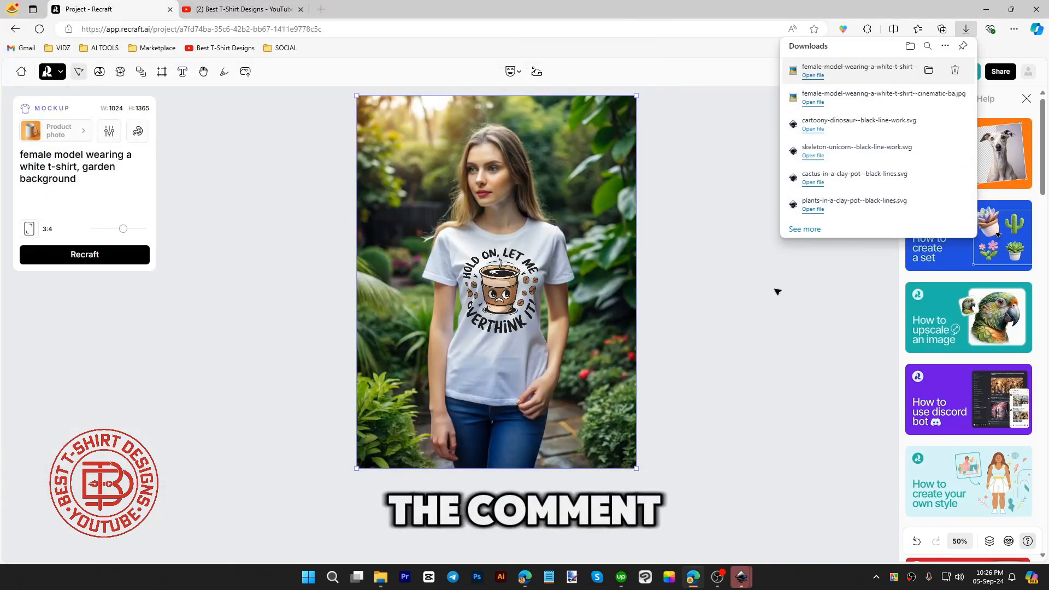
click(720, 317)
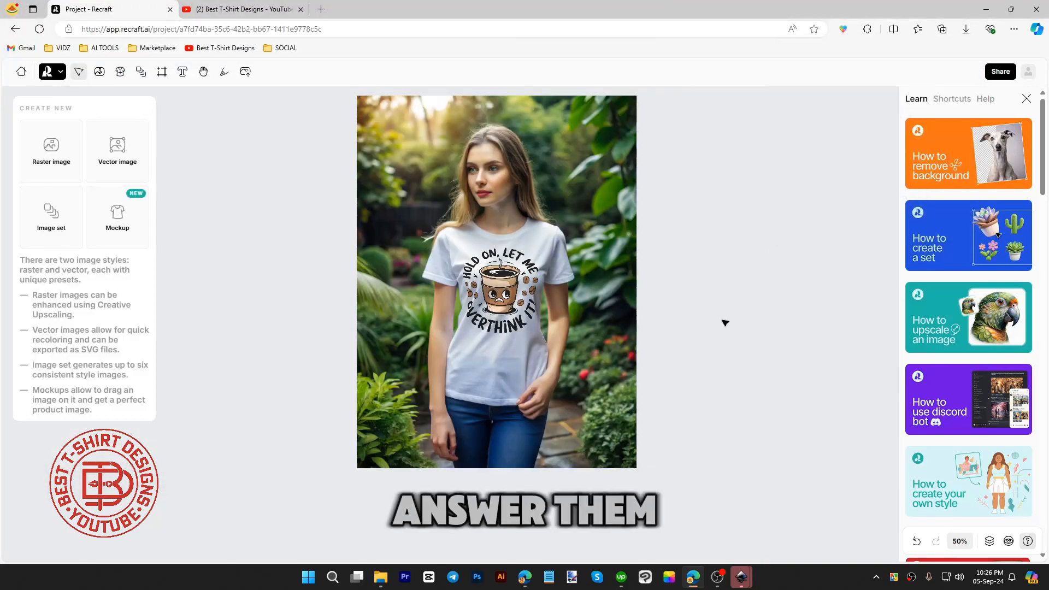